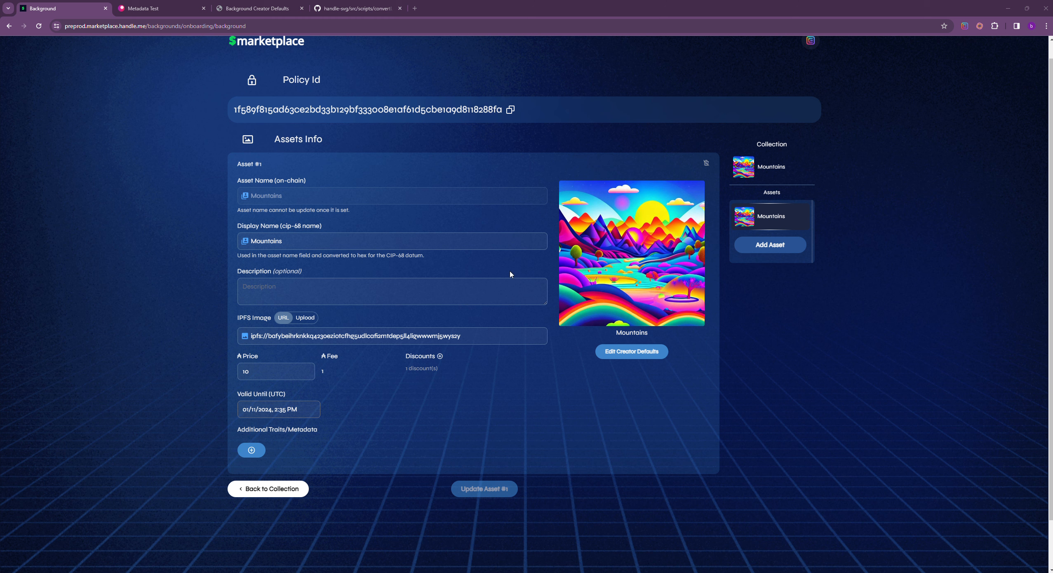
# Step: Open the creator defaults editor for the Mountains asset, check its JSON version, and return to the designer view
pyautogui.click(617, 353)
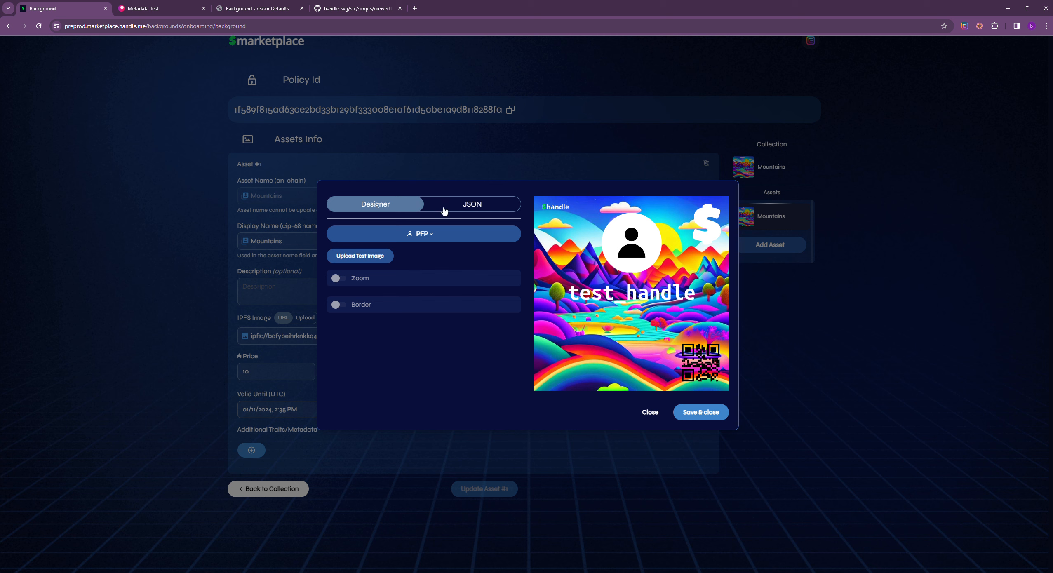
pyautogui.click(469, 210)
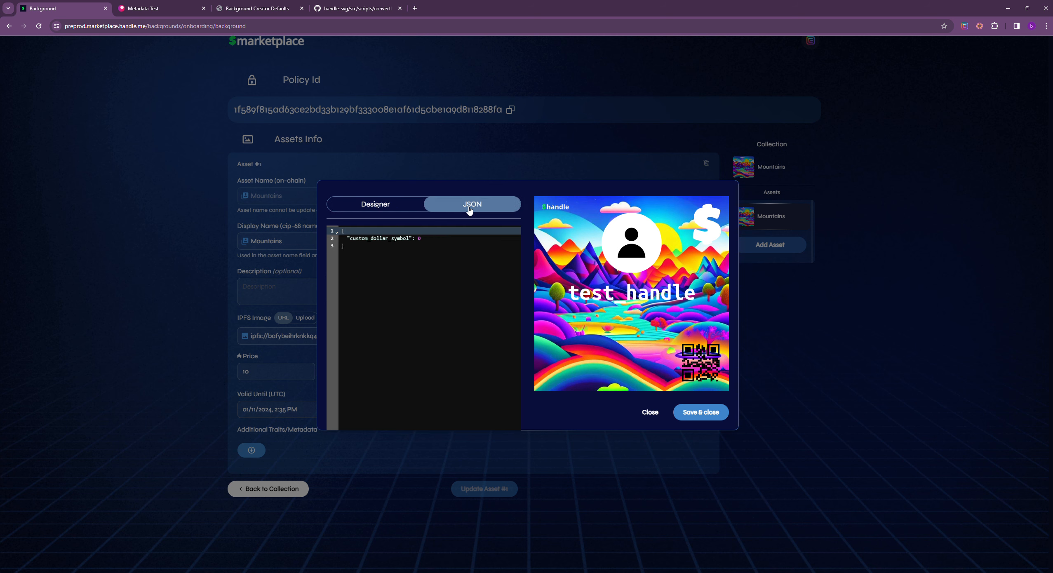
pyautogui.click(372, 207)
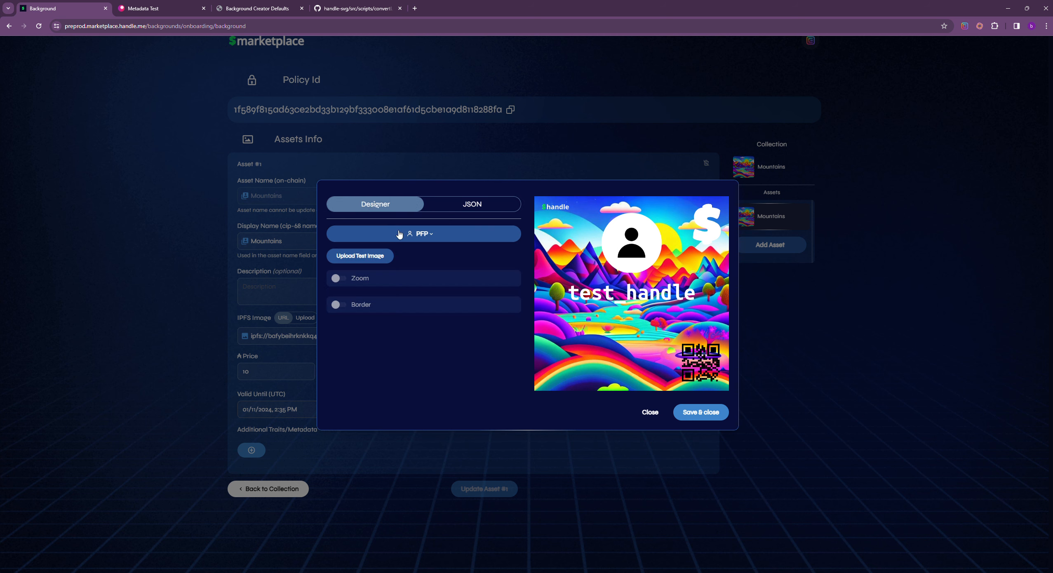
# Step: In the PFP settings, load bigirishlion.png from Downloads as the test profile image
pyautogui.click(423, 237)
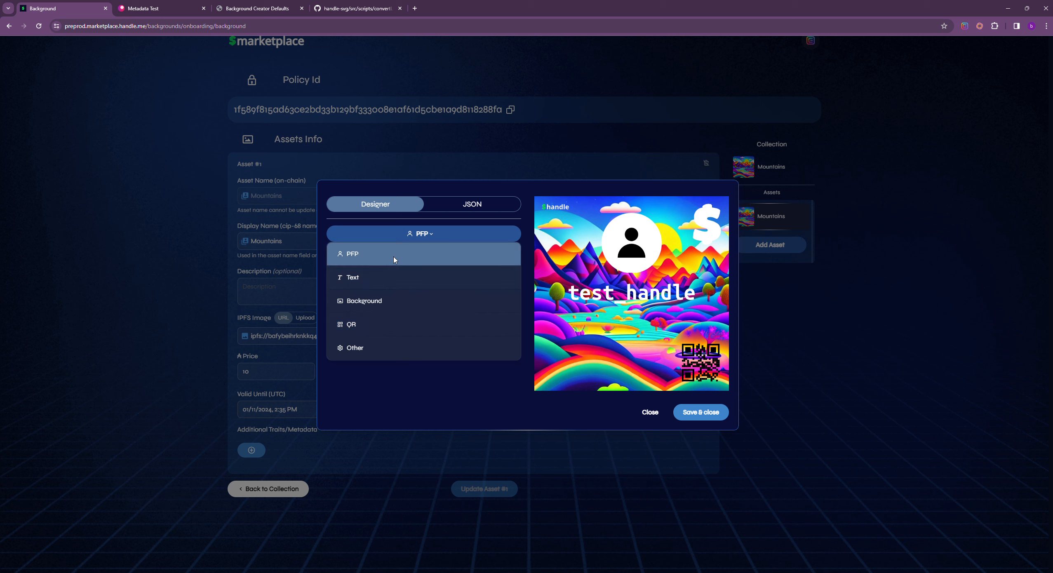
pyautogui.click(411, 256)
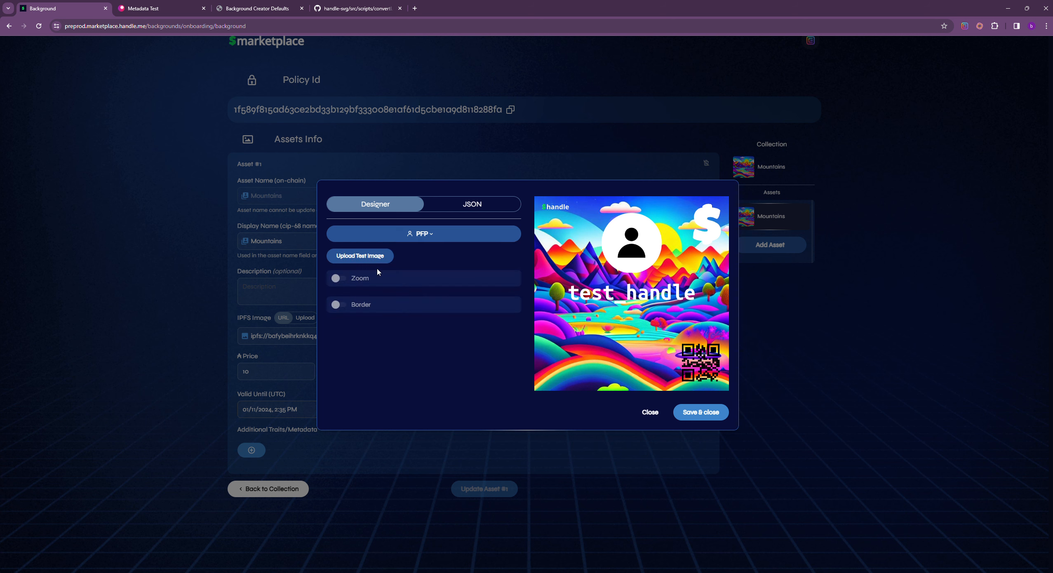
pyautogui.click(358, 257)
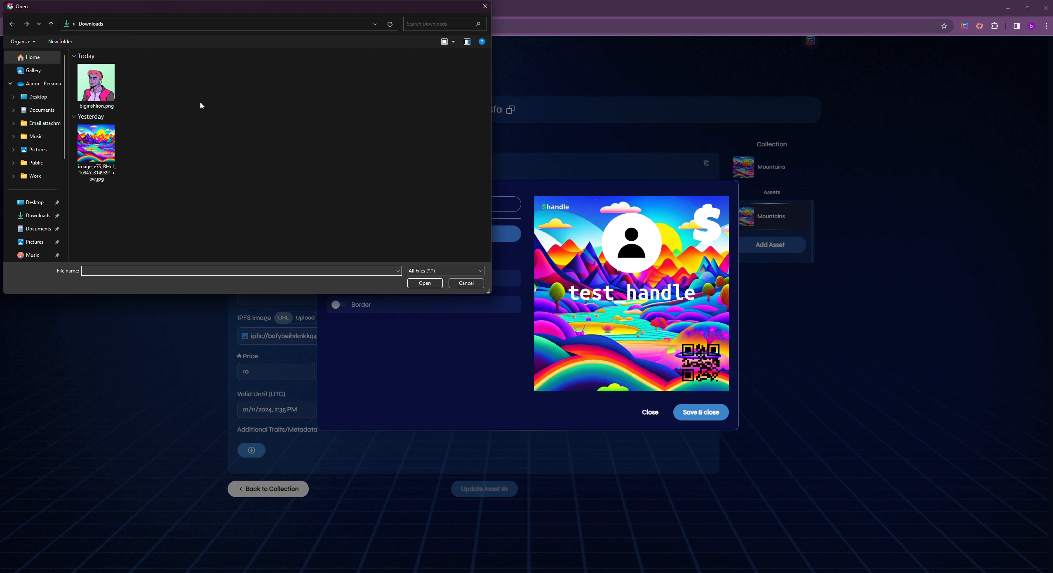
pyautogui.doubleClick(91, 93)
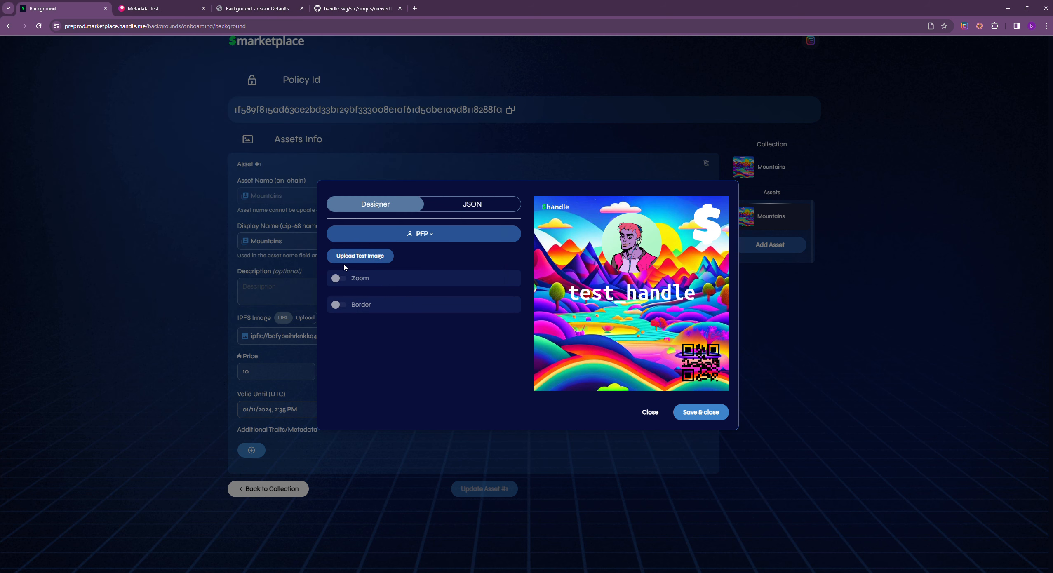
# Step: Enable zoom for the profile picture, raise it to about 70 percent of its range, and set the Y offset somewhat below centre
pyautogui.click(338, 279)
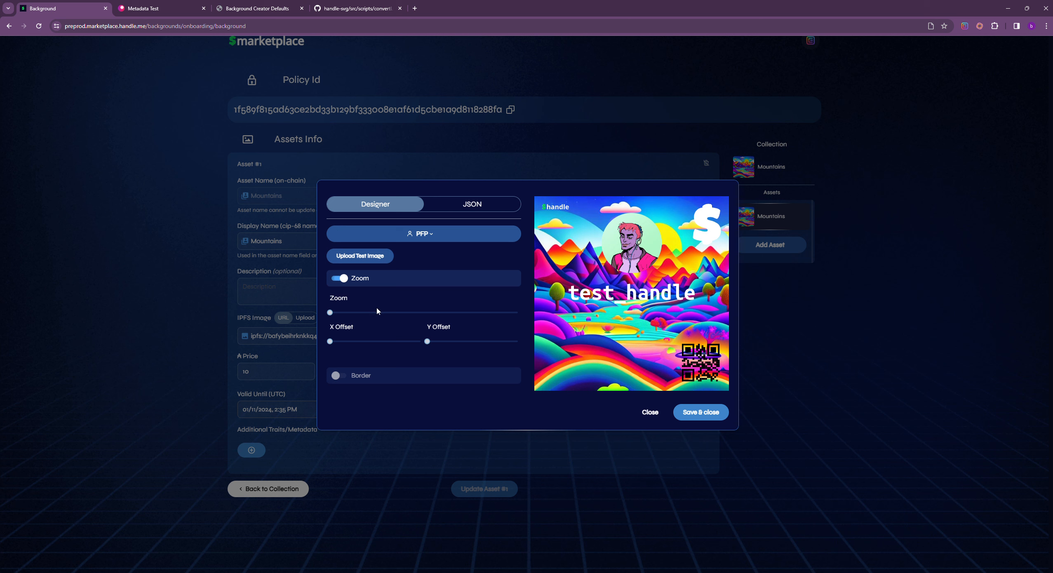
pyautogui.click(465, 312)
pyautogui.moveTo(472, 341); pyautogui.dragTo(456, 342)
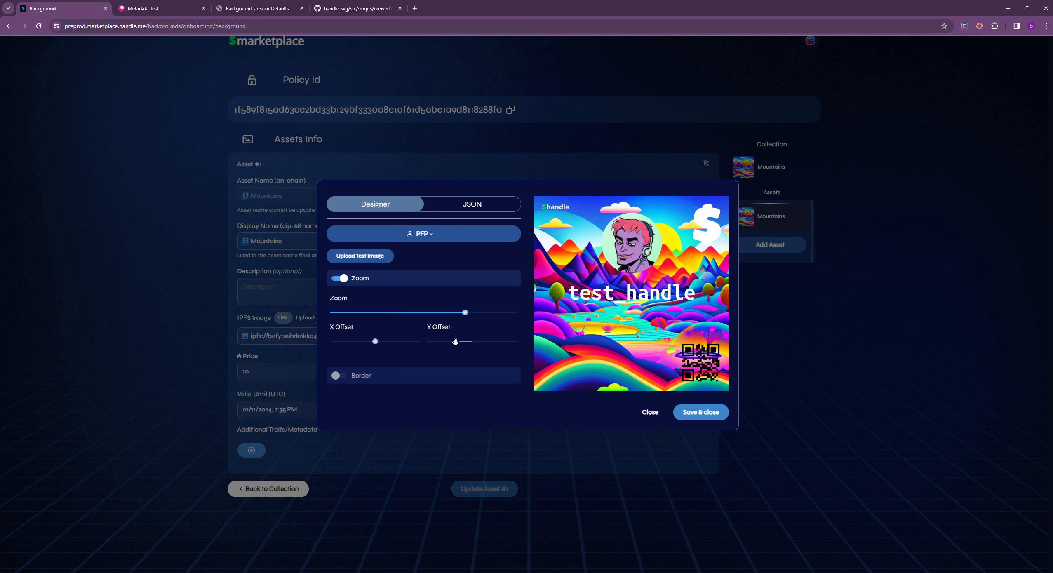
# Step: Enable the profile picture border and save a pink sampled from the artwork's lower-left rainbow as its first allowed color
pyautogui.click(336, 375)
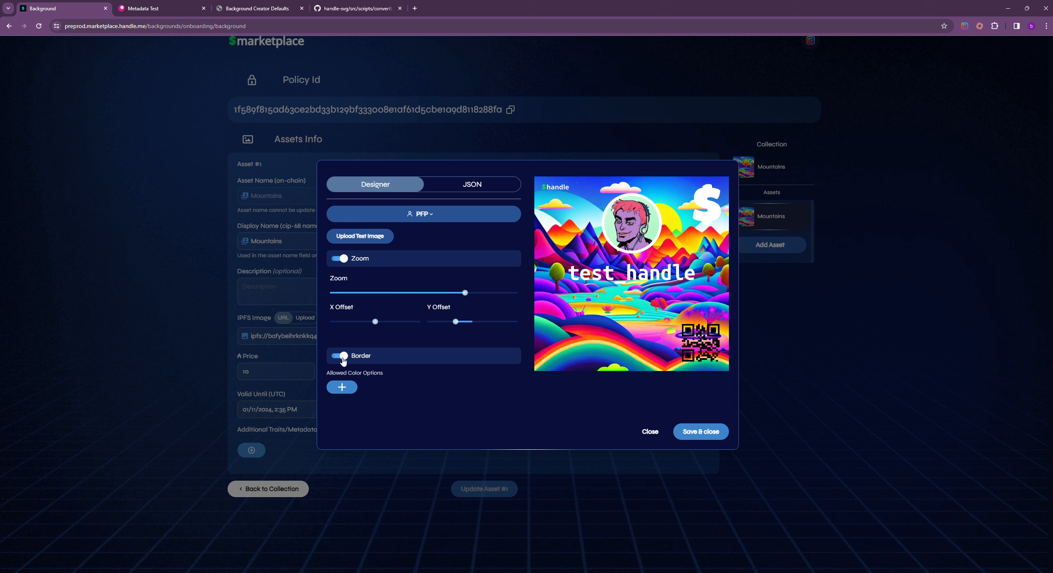
pyautogui.click(343, 392)
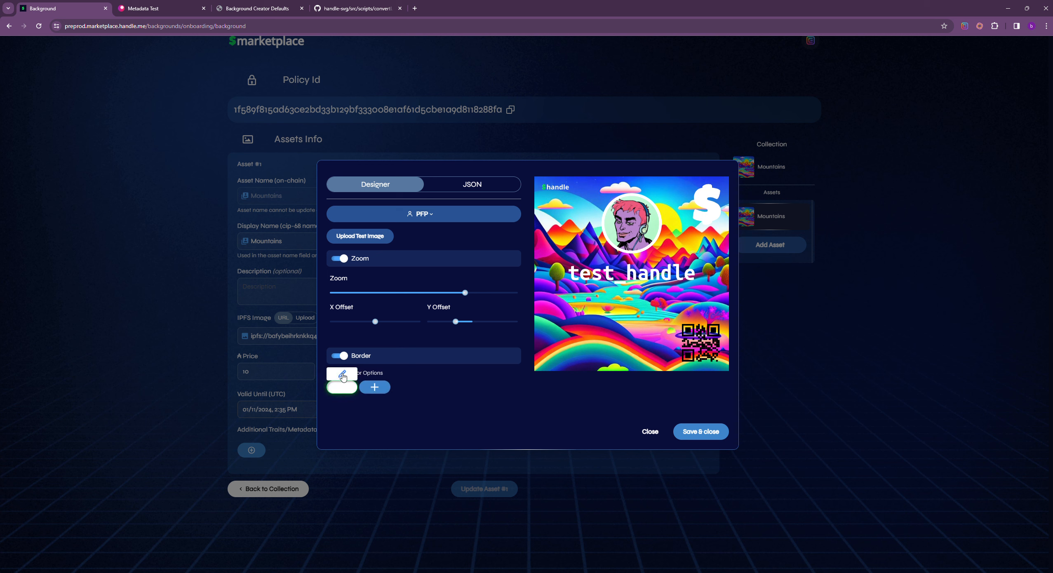
pyautogui.click(342, 376)
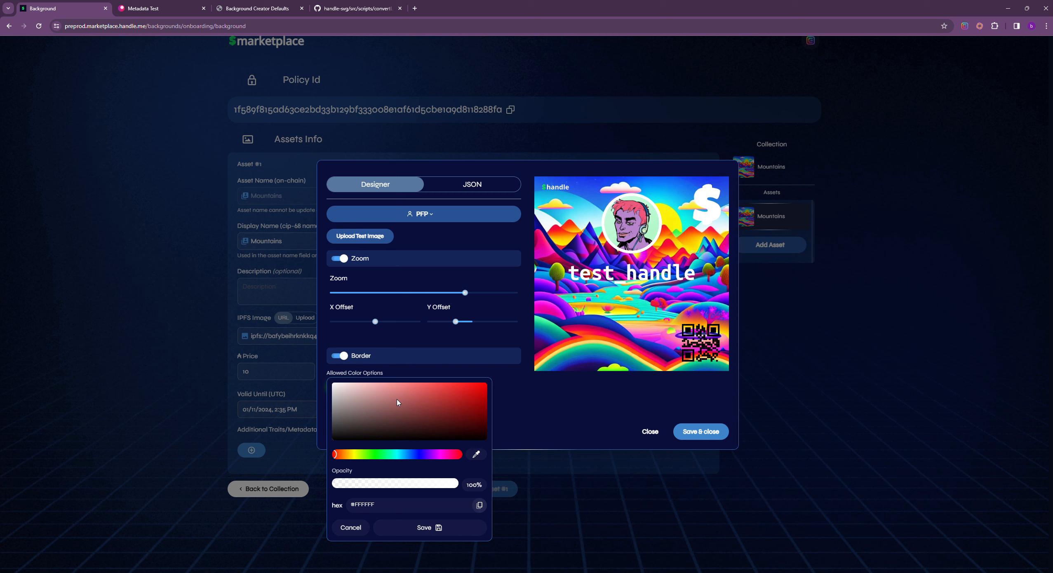
pyautogui.click(476, 455)
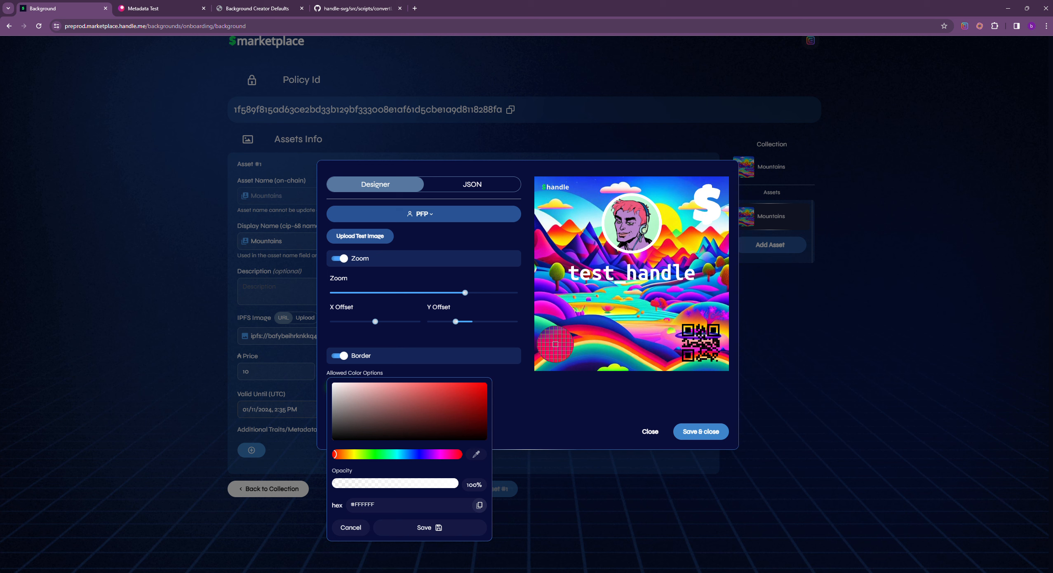
pyautogui.click(556, 344)
pyautogui.click(439, 527)
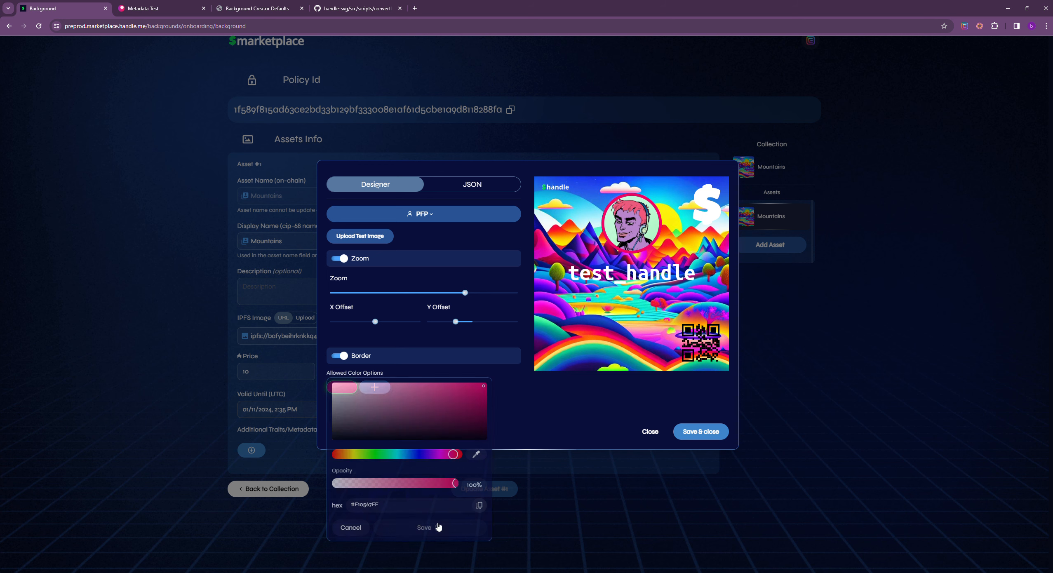
# Step: Add a second allowed border color, orange #FE441EFF, sampled from the artwork's lower-left rainbow
pyautogui.click(374, 387)
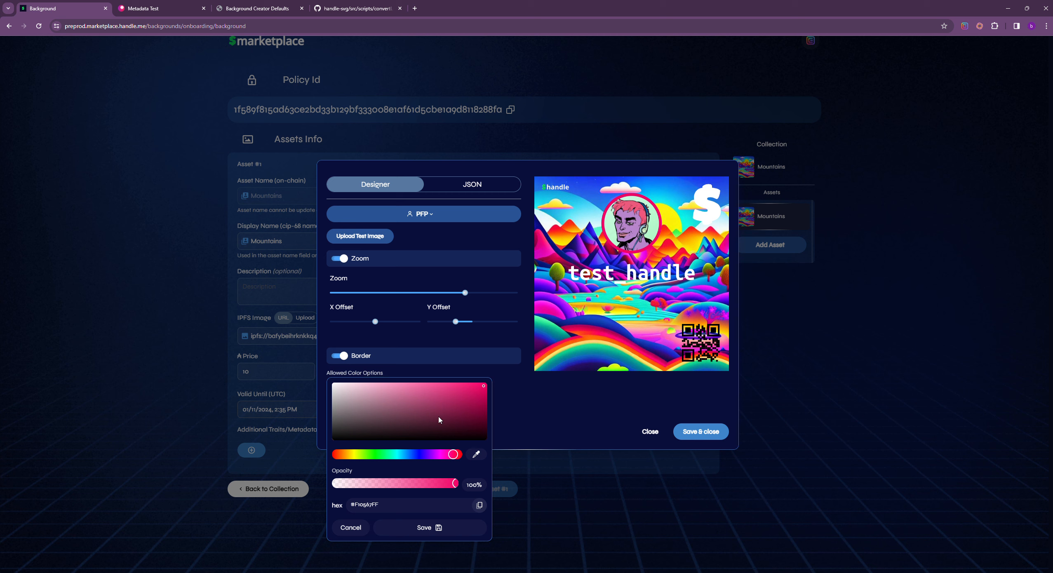
pyautogui.click(476, 454)
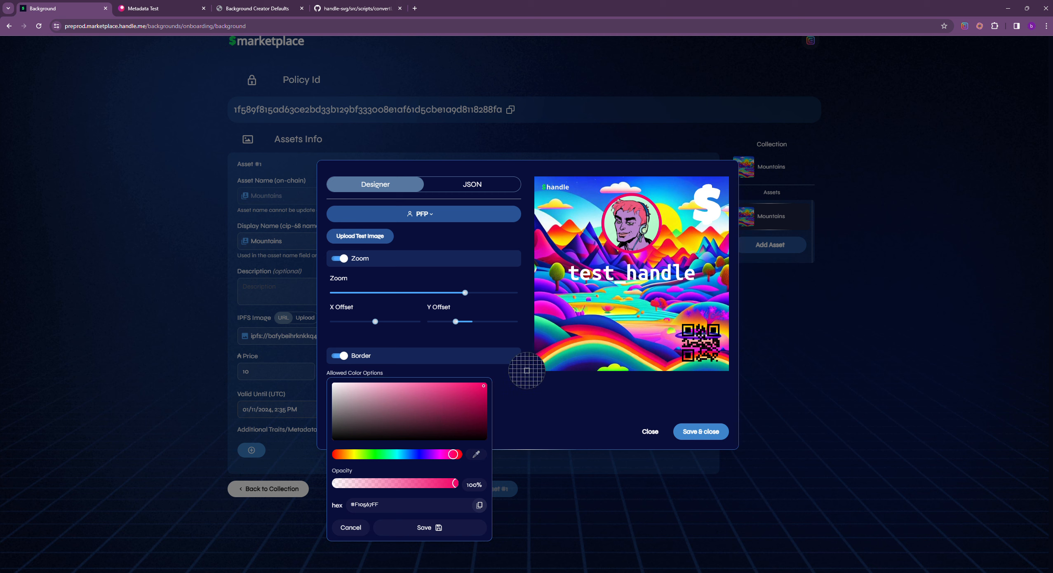
pyautogui.click(550, 349)
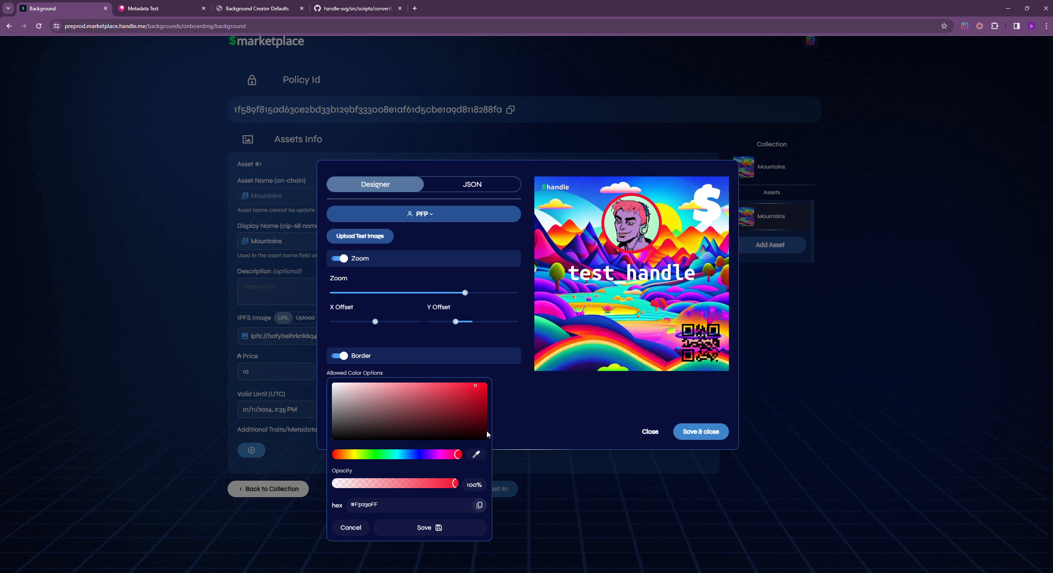
pyautogui.click(476, 454)
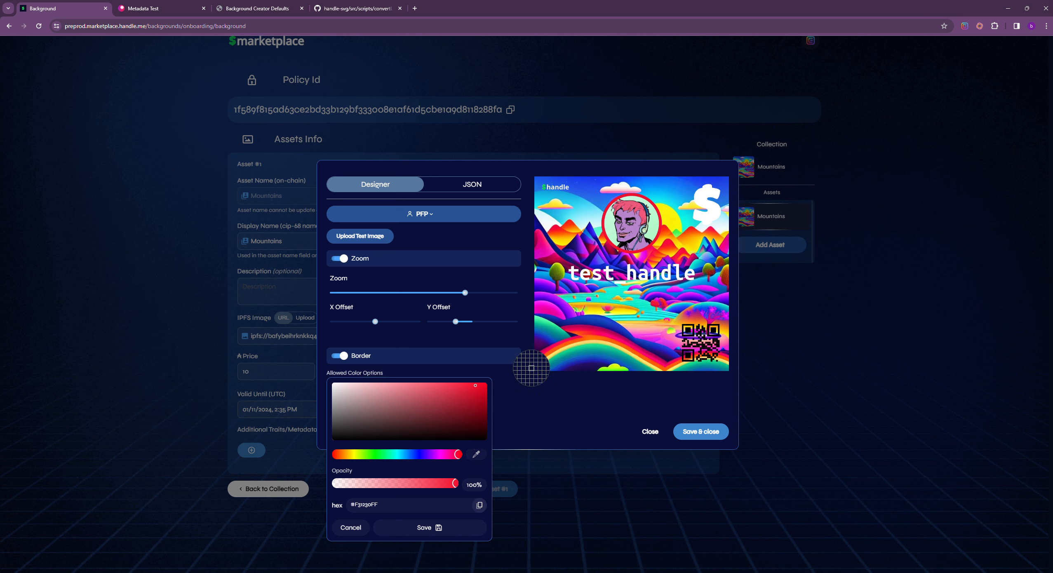
pyautogui.click(553, 349)
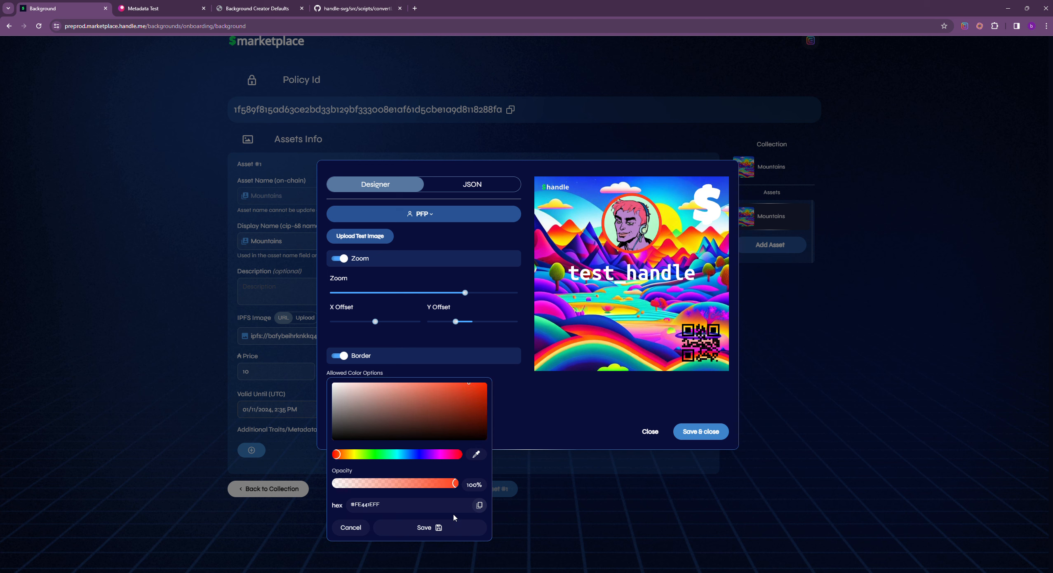
pyautogui.click(438, 528)
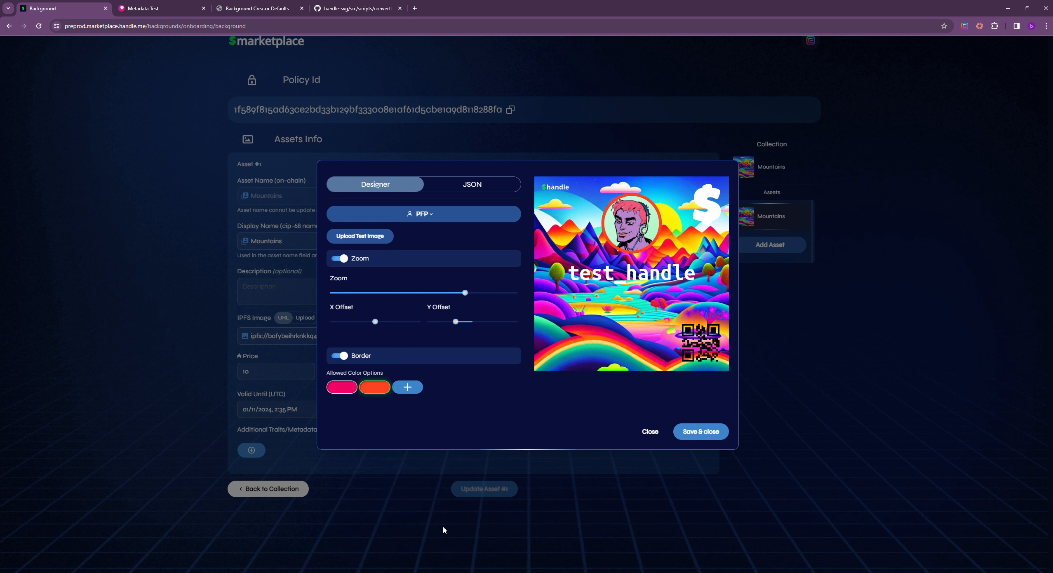
# Step: Add a third allowed border color, green #18C790FF, sampled from the artwork's lower-left rainbow
pyautogui.click(408, 388)
pyautogui.click(481, 458)
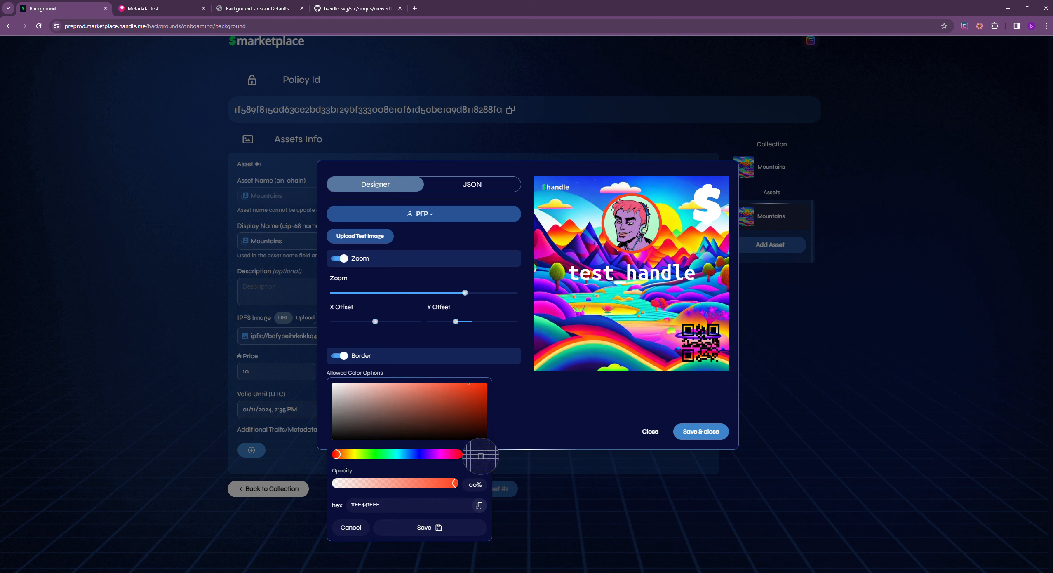
pyautogui.click(557, 359)
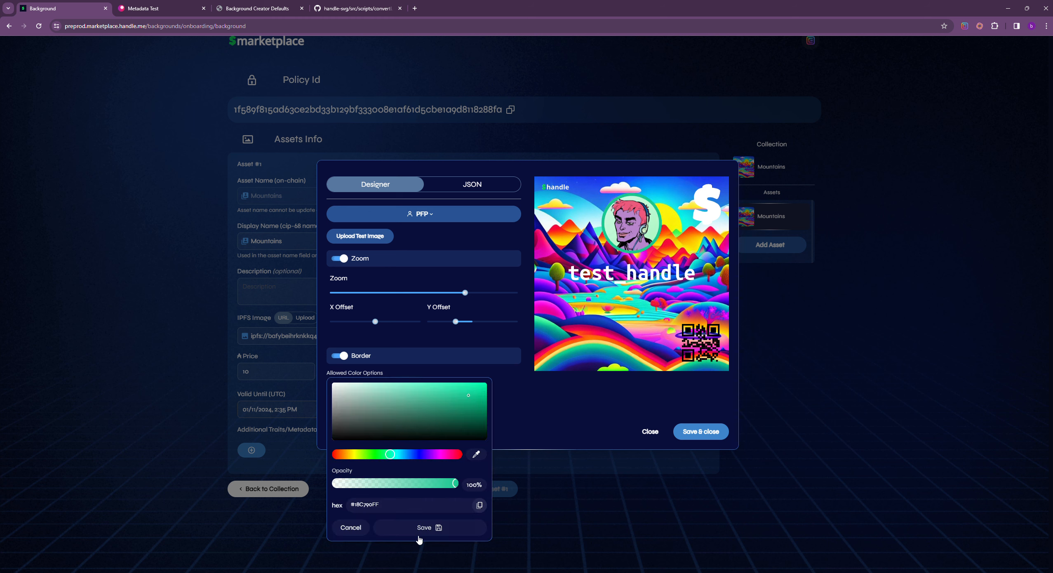
pyautogui.click(437, 530)
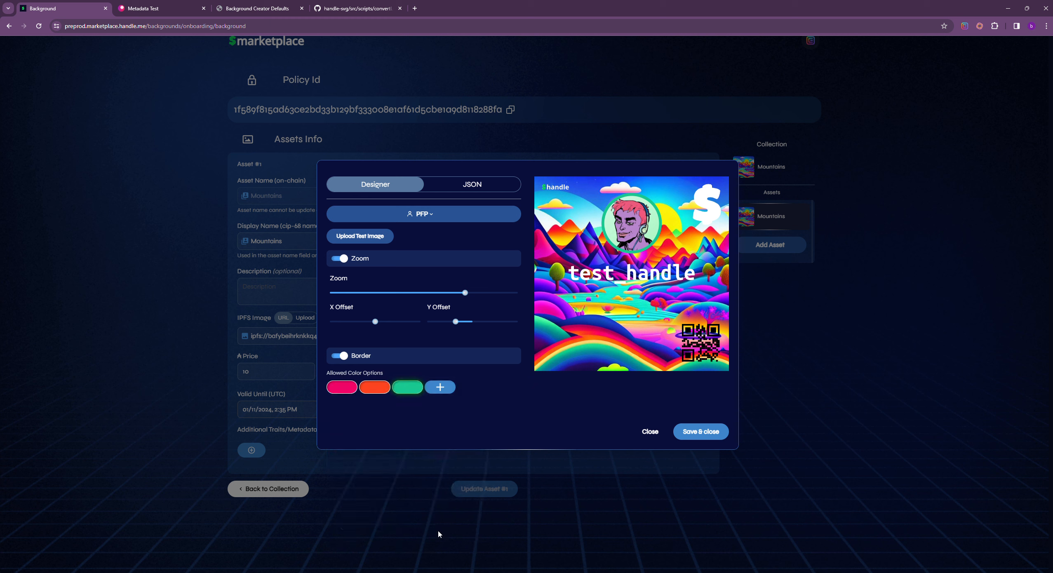
pyautogui.moveTo(376, 386)
pyautogui.moveTo(396, 407)
# Step: Switch to the Text settings and set the preview handle name to "co0l"
pyautogui.click(426, 215)
pyautogui.click(403, 260)
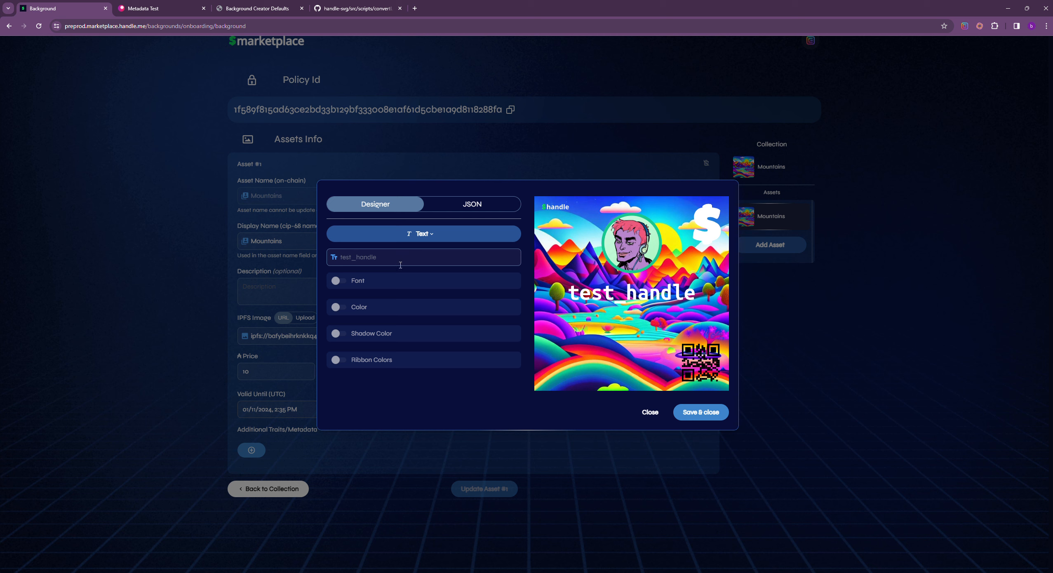
pyautogui.click(373, 258)
pyautogui.write('cool')
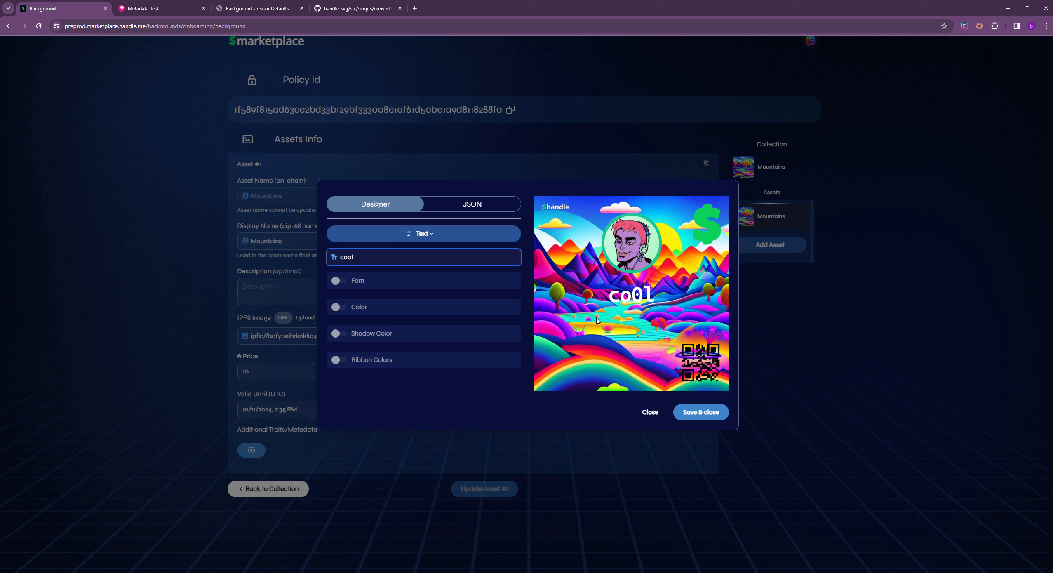
pyautogui.click(338, 278)
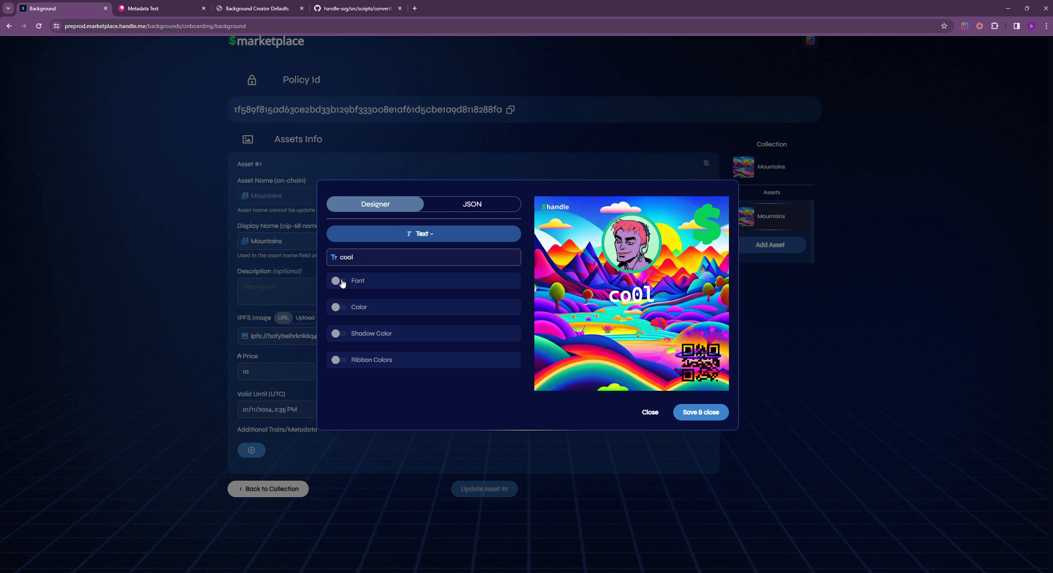
pyautogui.click(339, 280)
pyautogui.click(380, 309)
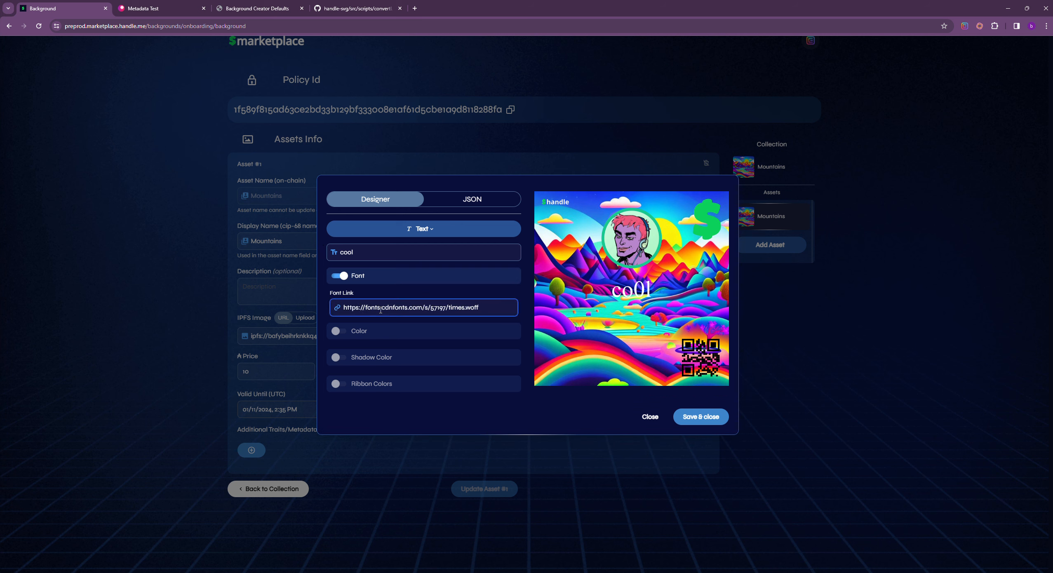
pyautogui.click(336, 332)
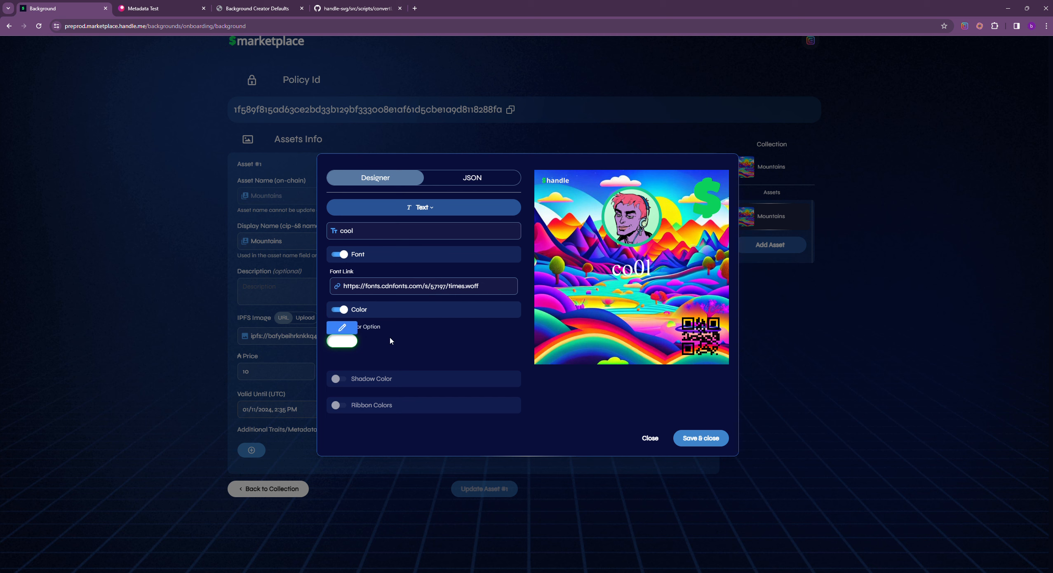
# Step: Enable the text shadow color and save dark #2C2424FF as its first allowed color
pyautogui.moveTo(345, 348)
pyautogui.click(338, 382)
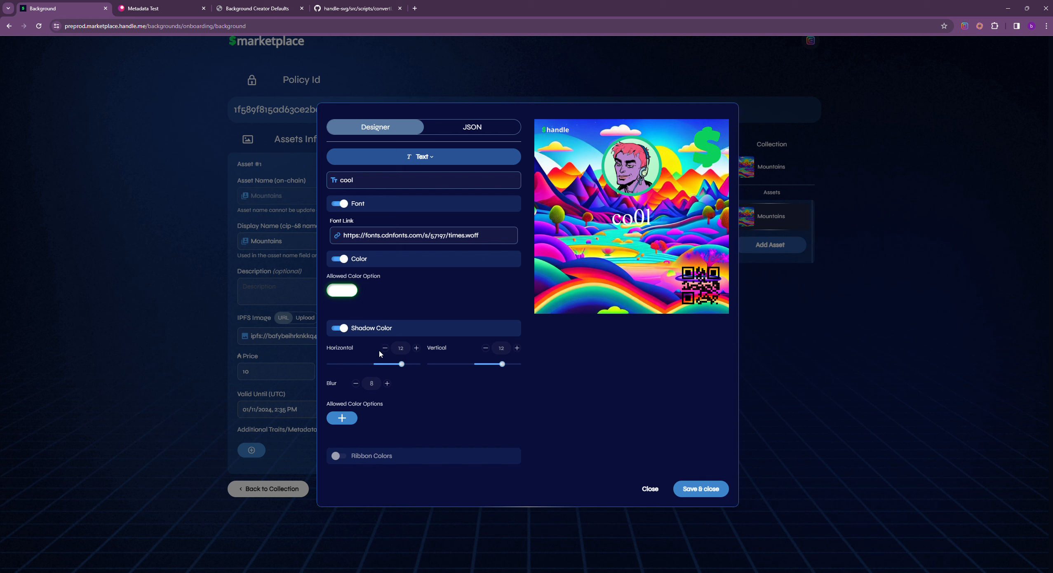
pyautogui.click(342, 418)
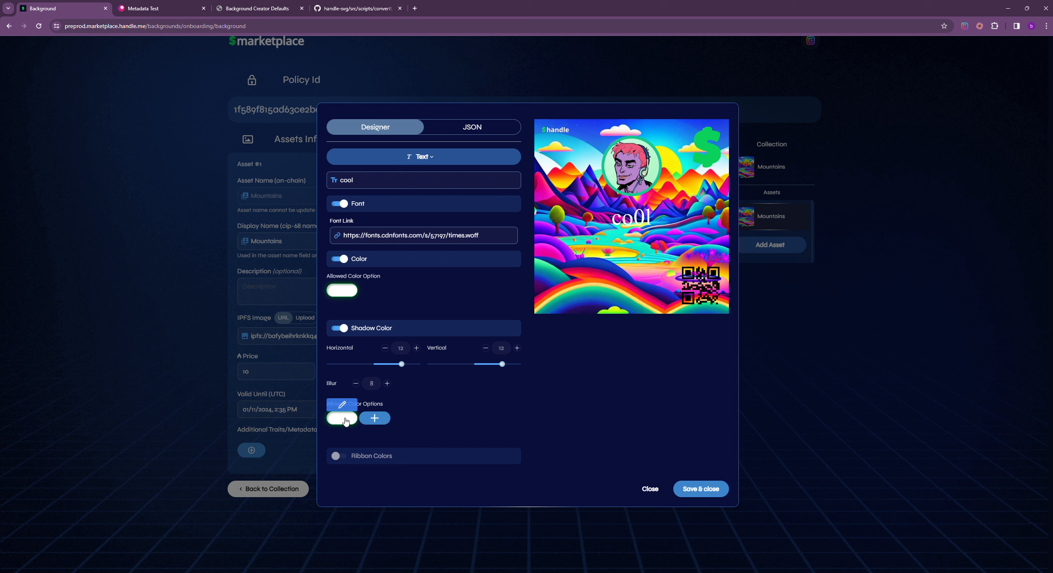
pyautogui.click(342, 406)
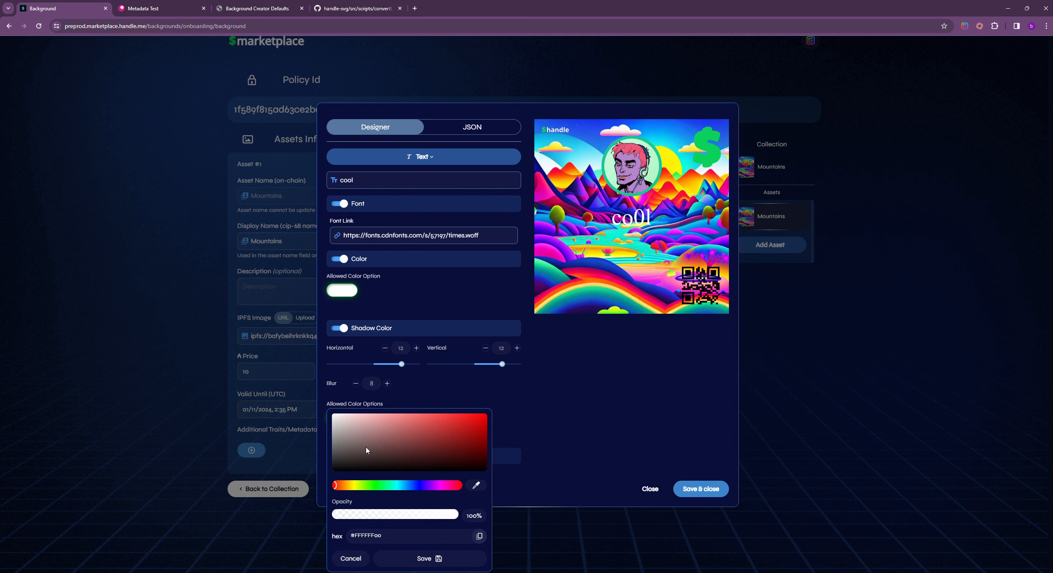
pyautogui.click(360, 463)
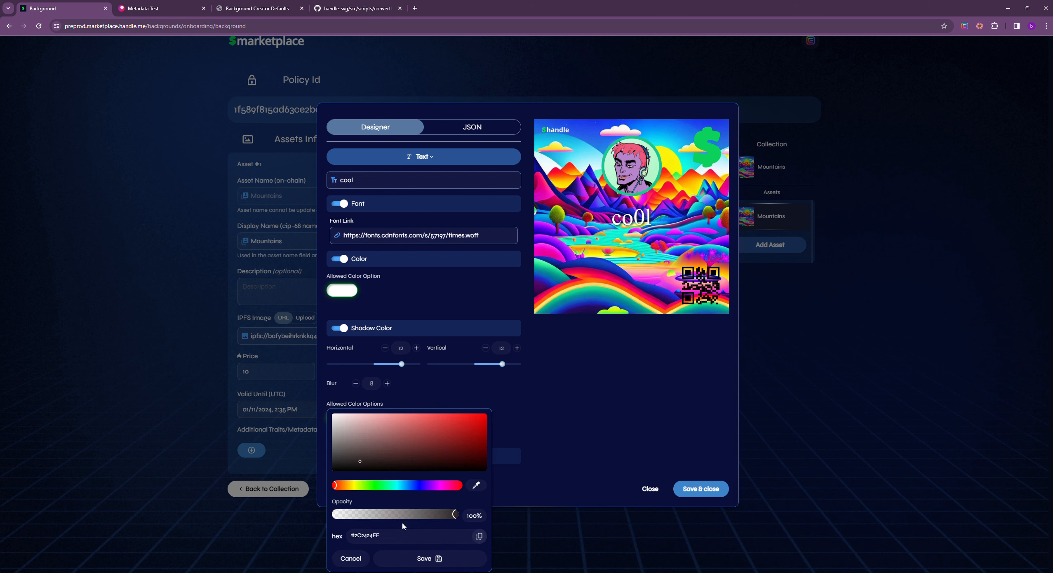
pyautogui.click(421, 558)
# Step: Set the text shadow's blur to 13, horizontal offset to 16 and vertical offset to 15
pyautogui.tripleClick(387, 383)
pyautogui.click(411, 364)
pyautogui.click(510, 370)
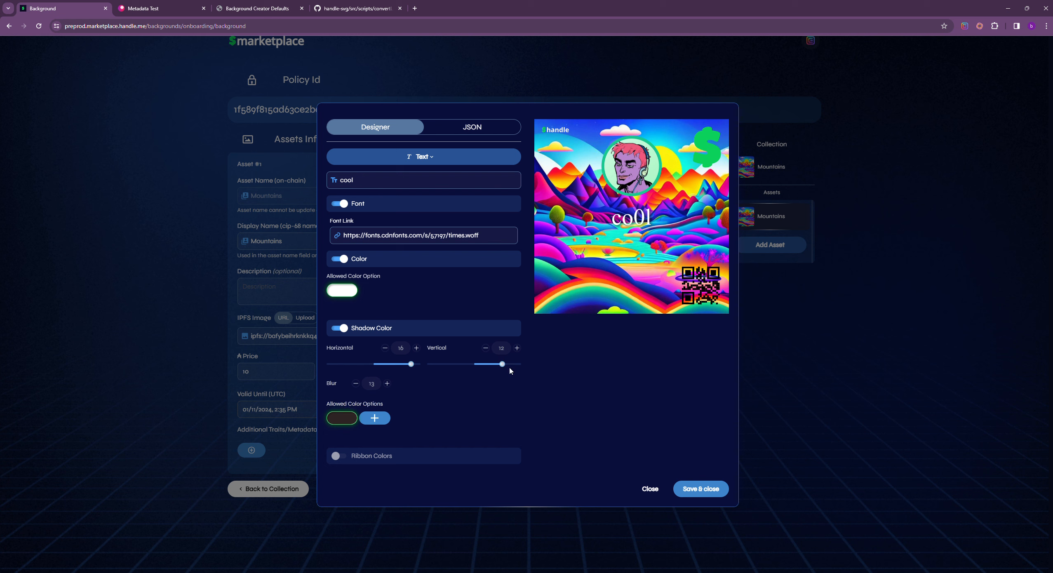
pyautogui.moveTo(503, 365); pyautogui.dragTo(510, 363)
# Step: Enable the ribbon colors and save a pink-red sampled from the background artwork as the first allowed color
pyautogui.click(335, 456)
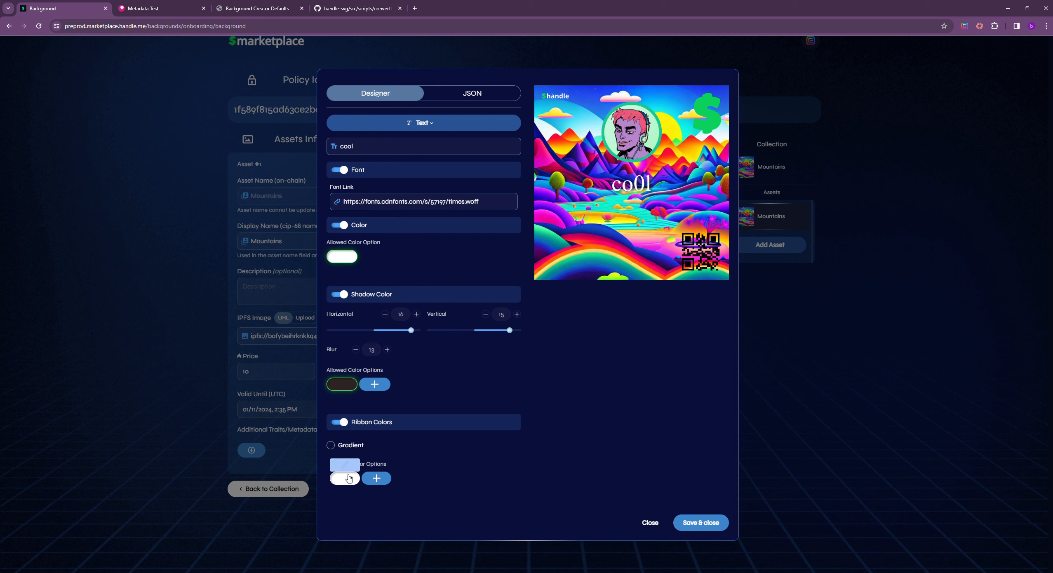
pyautogui.moveTo(343, 481)
pyautogui.click(345, 467)
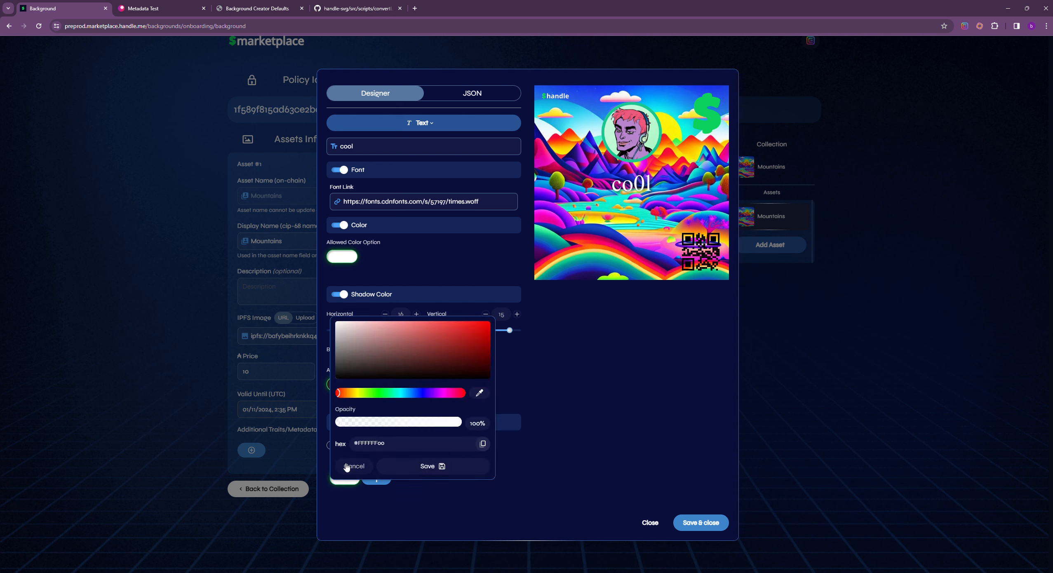
pyautogui.click(478, 394)
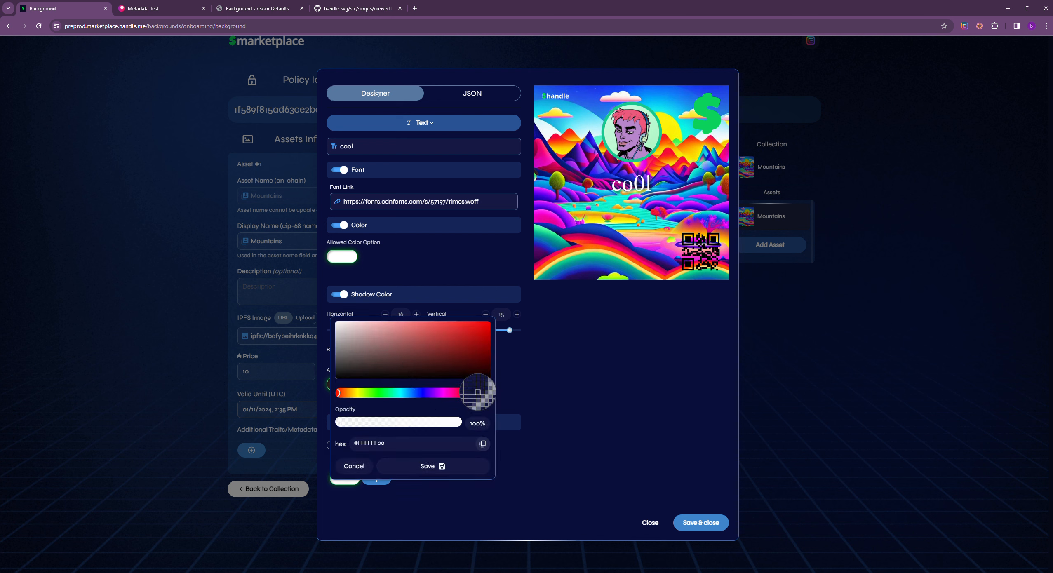
pyautogui.click(557, 252)
pyautogui.click(420, 468)
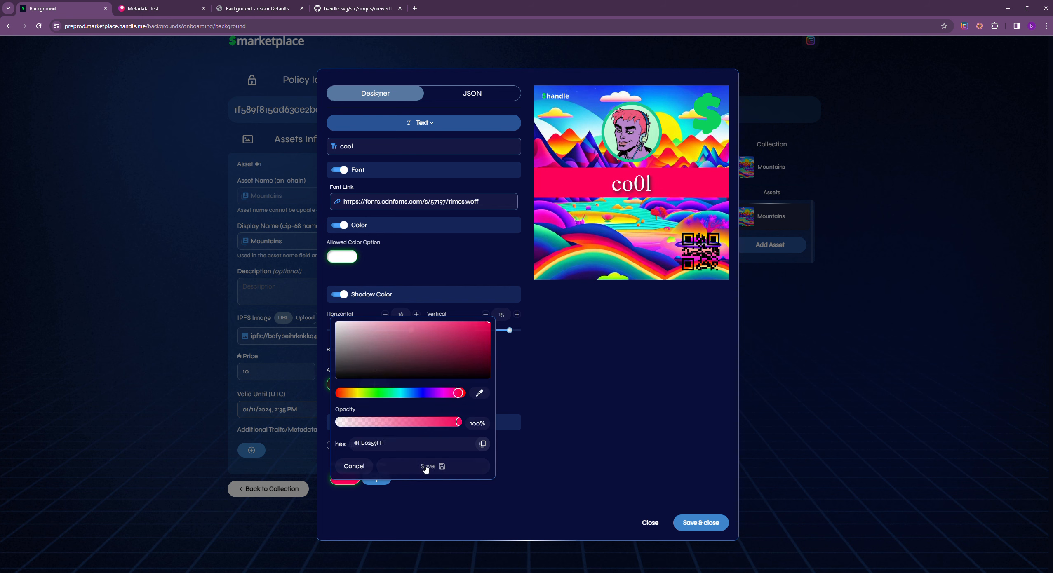
# Step: Add a pale yellow and a teal green sampled from the background artwork to the ribbon's allowed colors
pyautogui.click(380, 485)
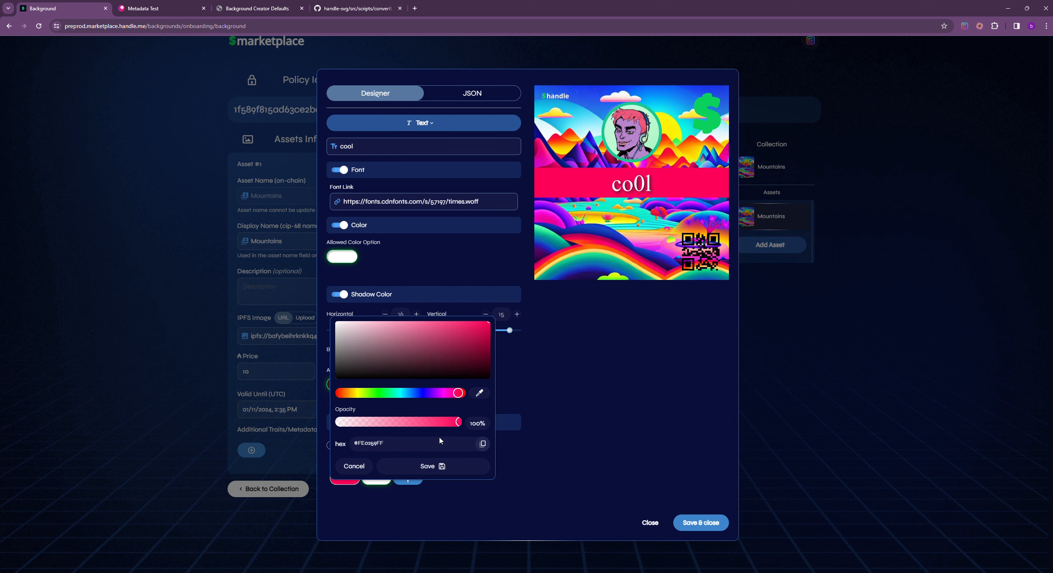
pyautogui.click(479, 393)
pyautogui.click(549, 265)
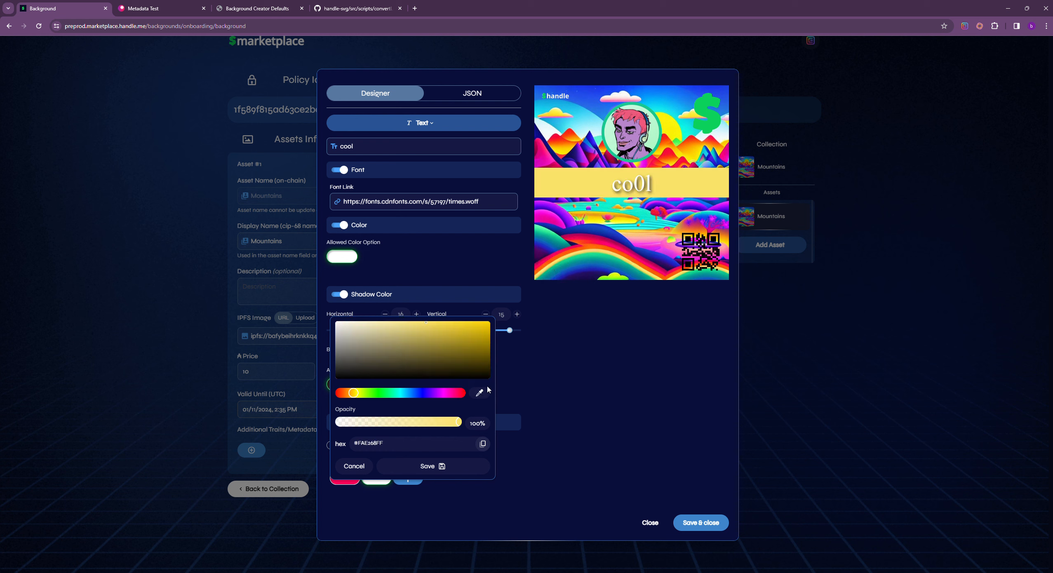
pyautogui.click(433, 466)
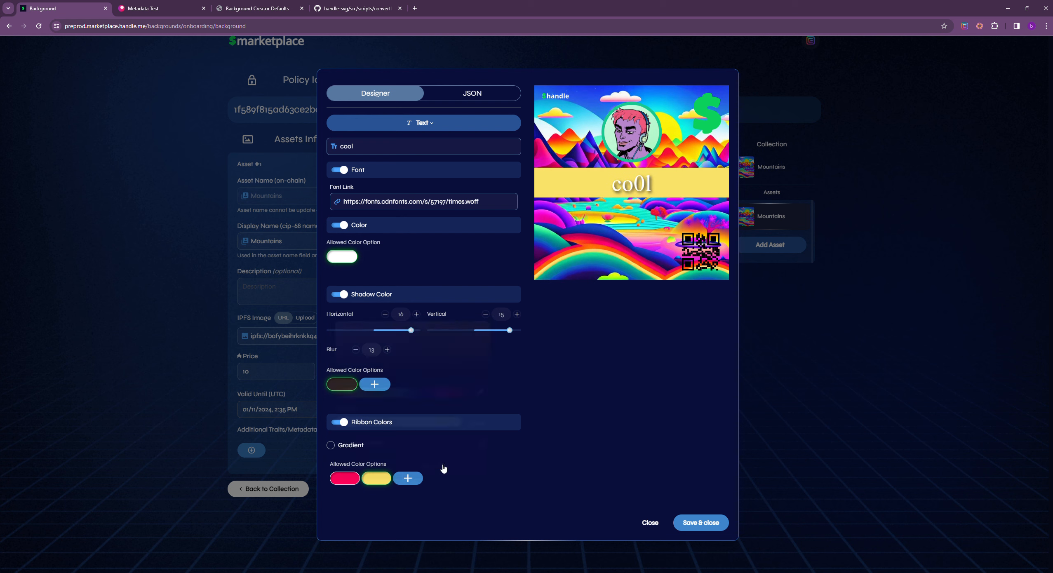
pyautogui.click(408, 481)
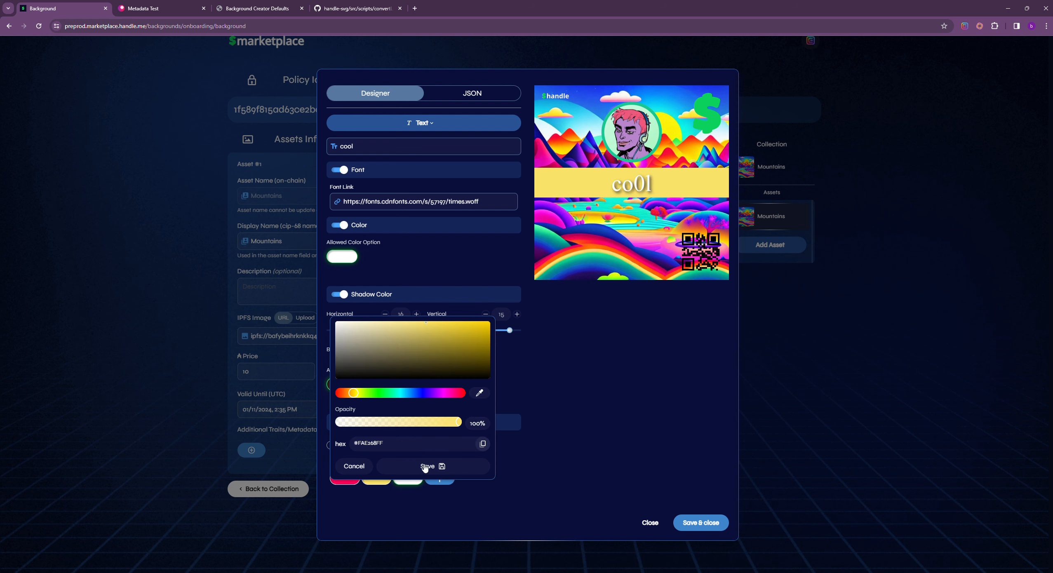
pyautogui.click(479, 393)
pyautogui.click(557, 264)
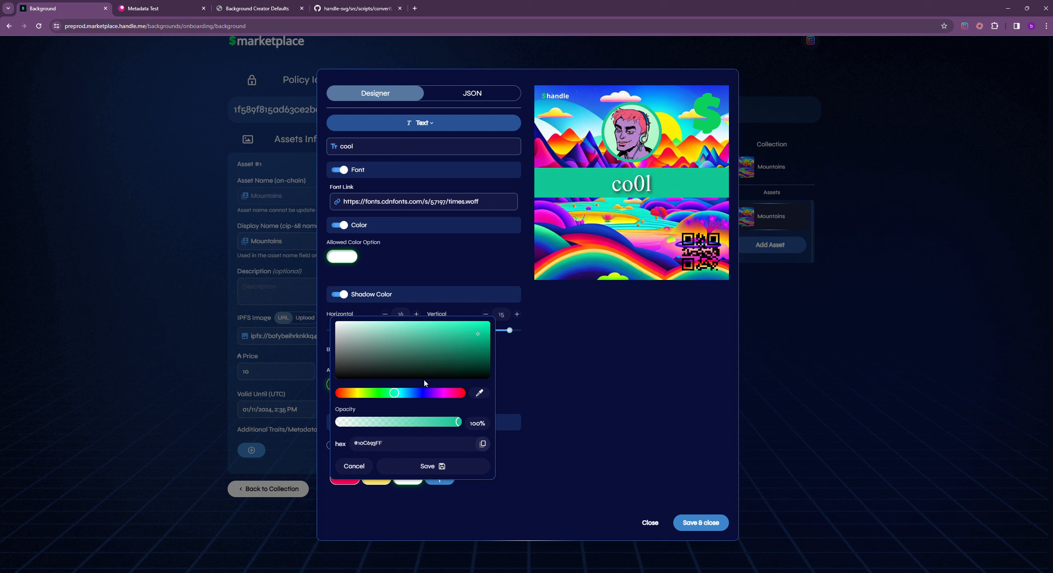
pyautogui.click(430, 467)
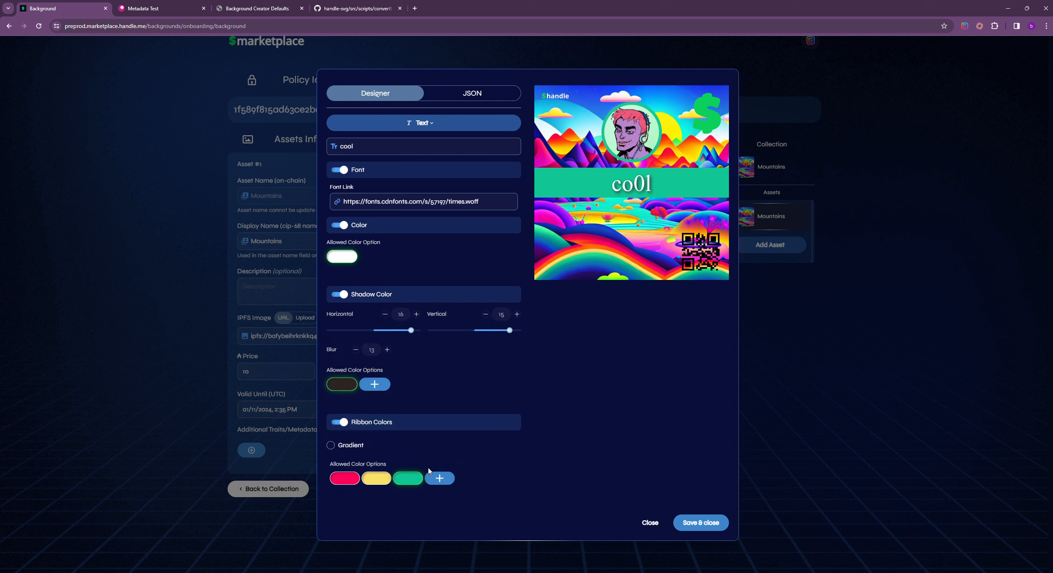
# Step: Try the ribbon's gradient option with a changed linear angle and the radial type, and turn the gradient off again
pyautogui.click(331, 445)
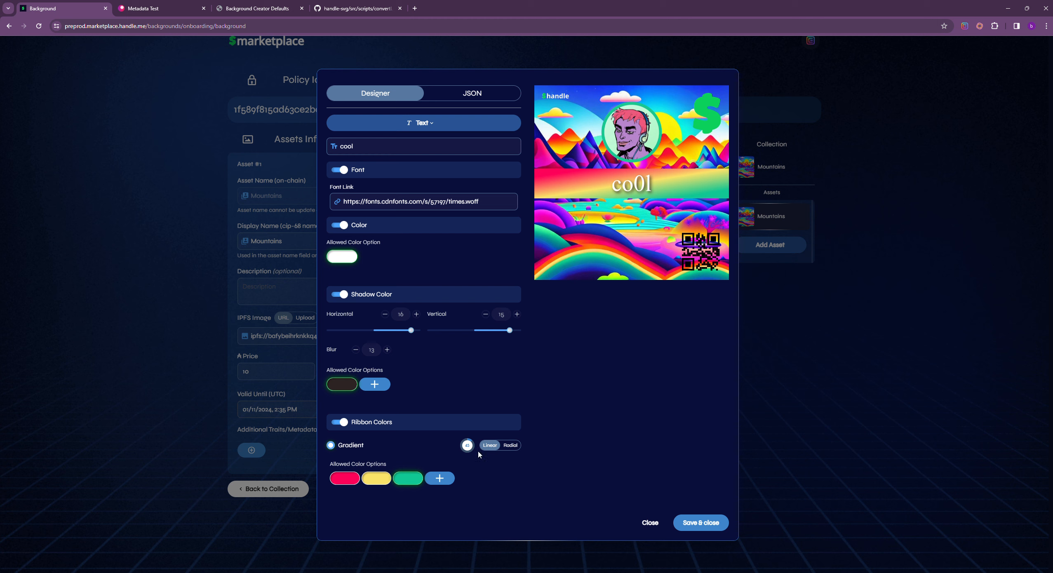
pyautogui.moveTo(468, 444); pyautogui.dragTo(461, 454)
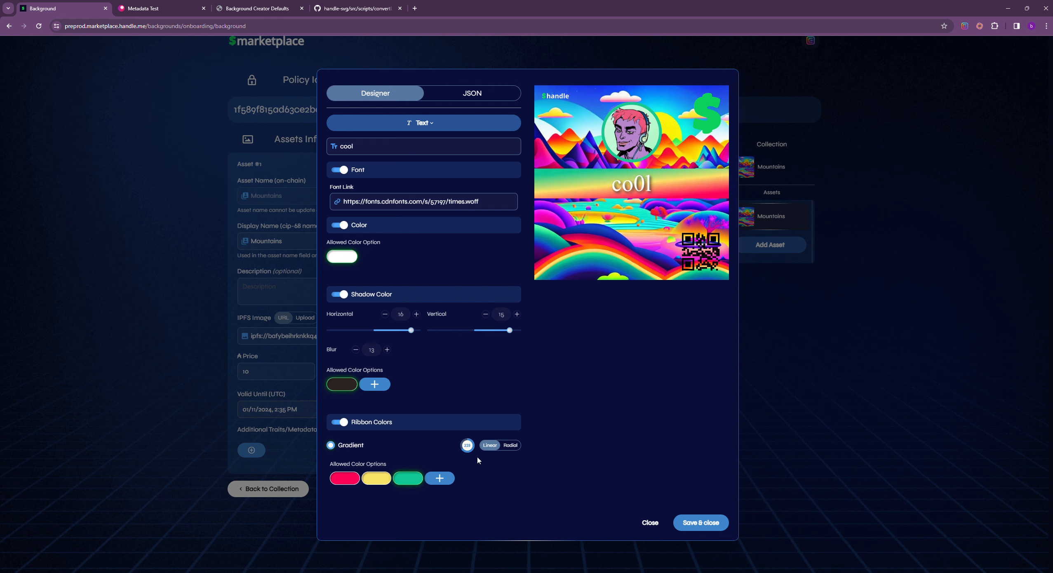
pyautogui.click(511, 446)
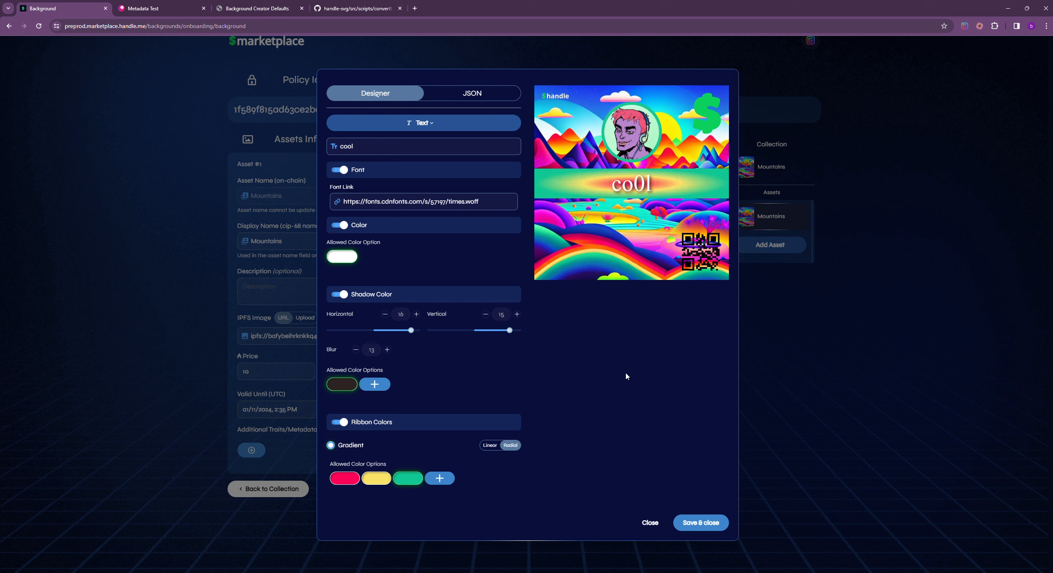
pyautogui.click(489, 446)
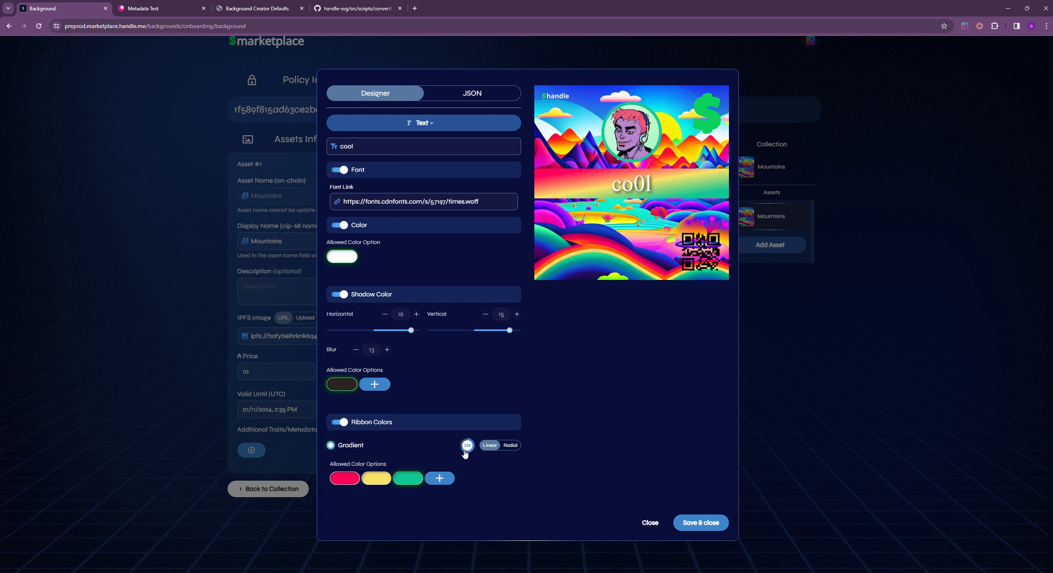
pyautogui.click(330, 446)
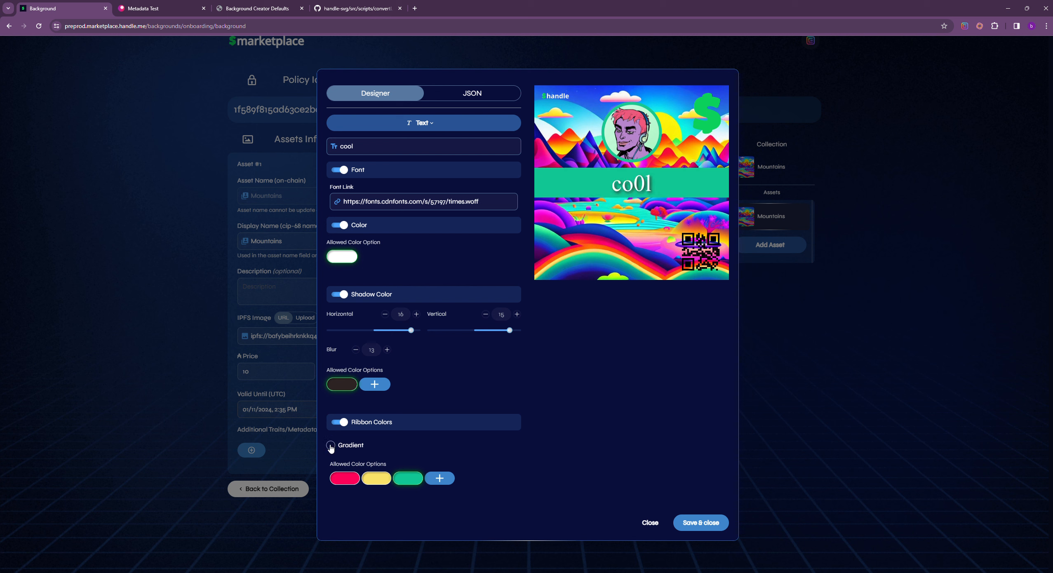
# Step: Select the pink-red allowed color as the ribbon's solid color
pyautogui.click(345, 480)
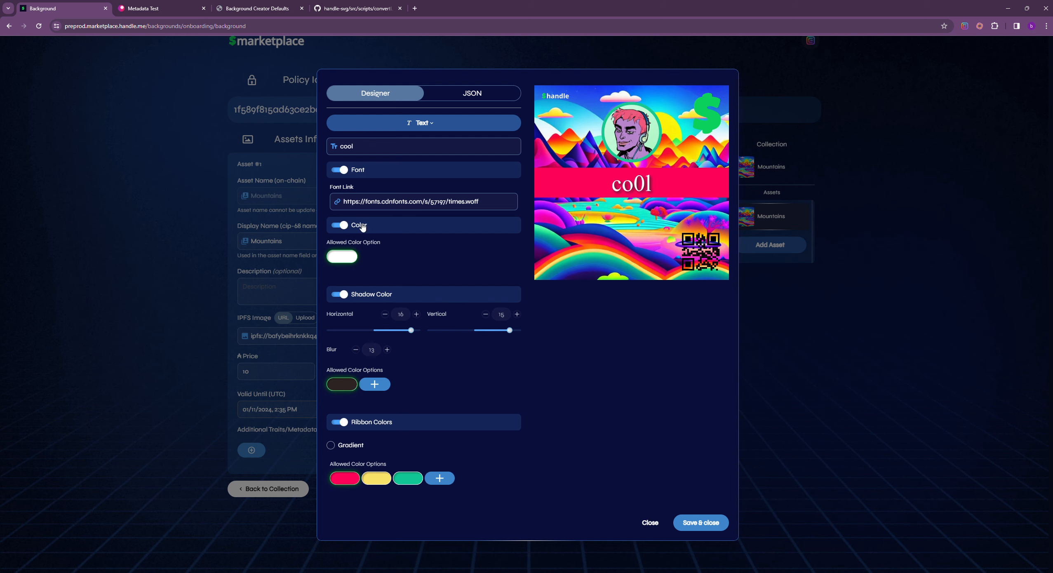
# Step: Switch to the Background settings, enable the border and save a red sampled from the artwork's rainbow as its first allowed color
pyautogui.click(425, 122)
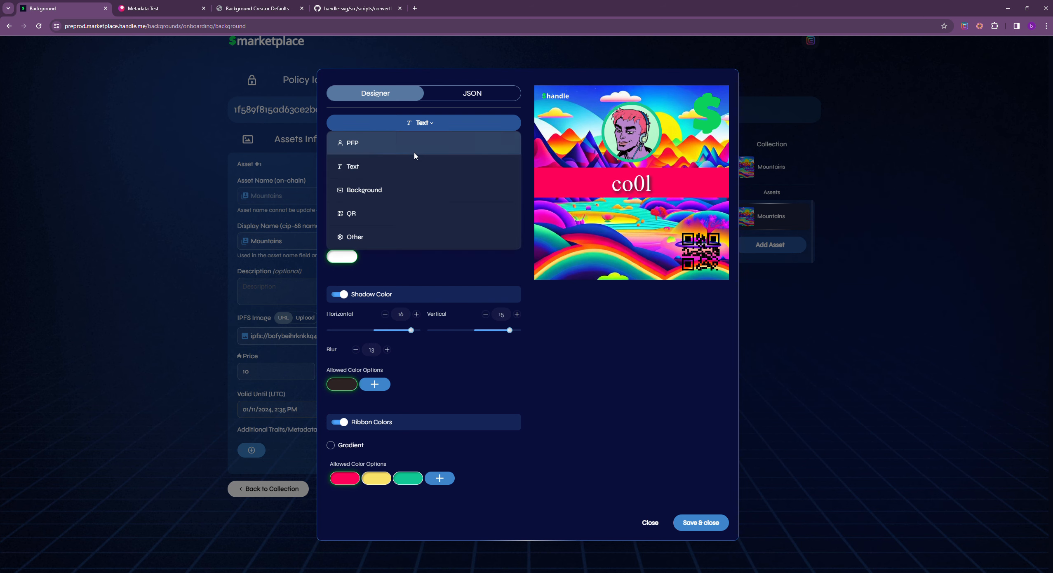
pyautogui.click(399, 190)
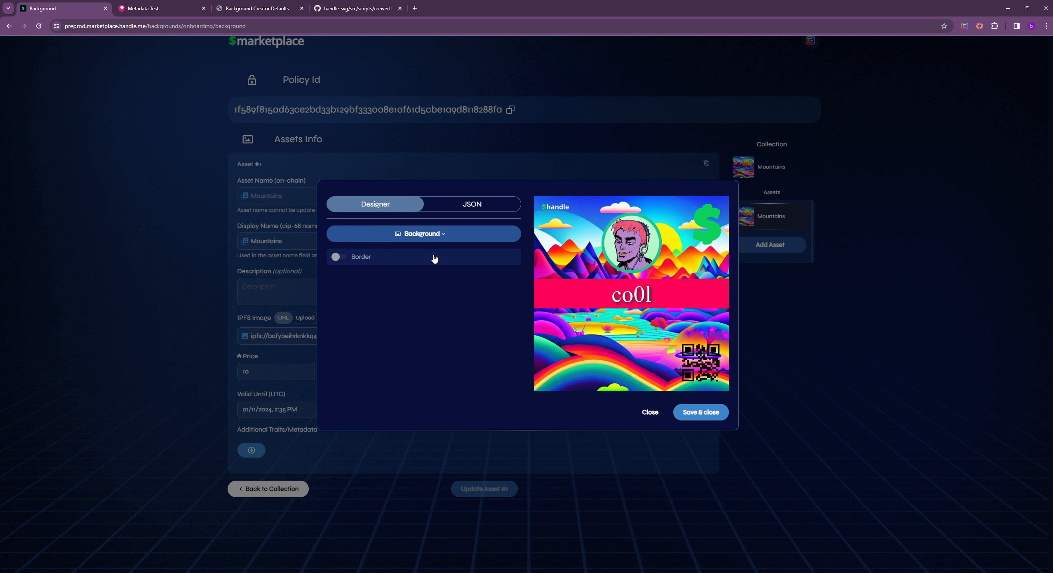
pyautogui.click(337, 258)
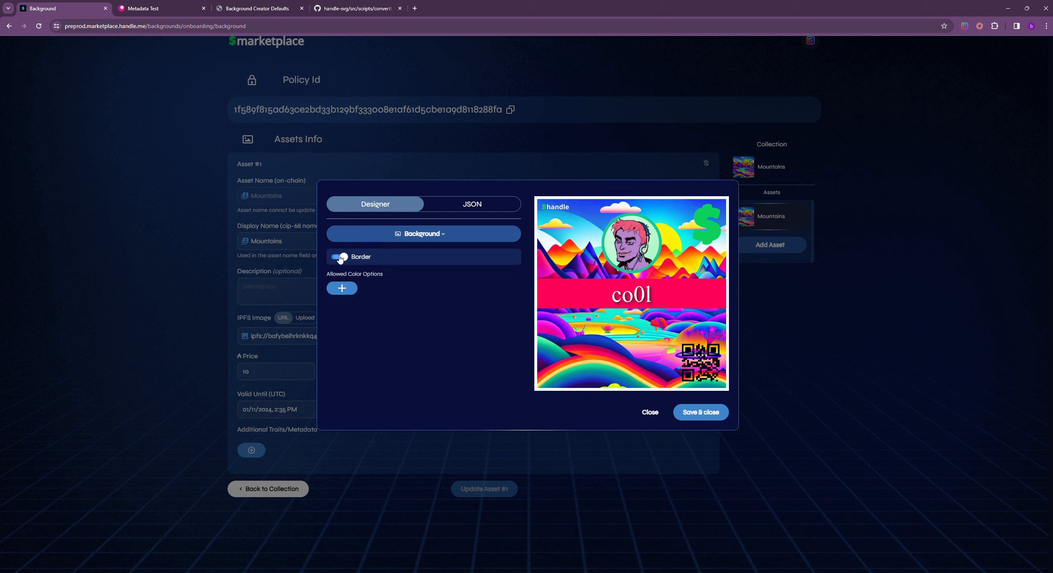
pyautogui.click(338, 289)
pyautogui.click(337, 288)
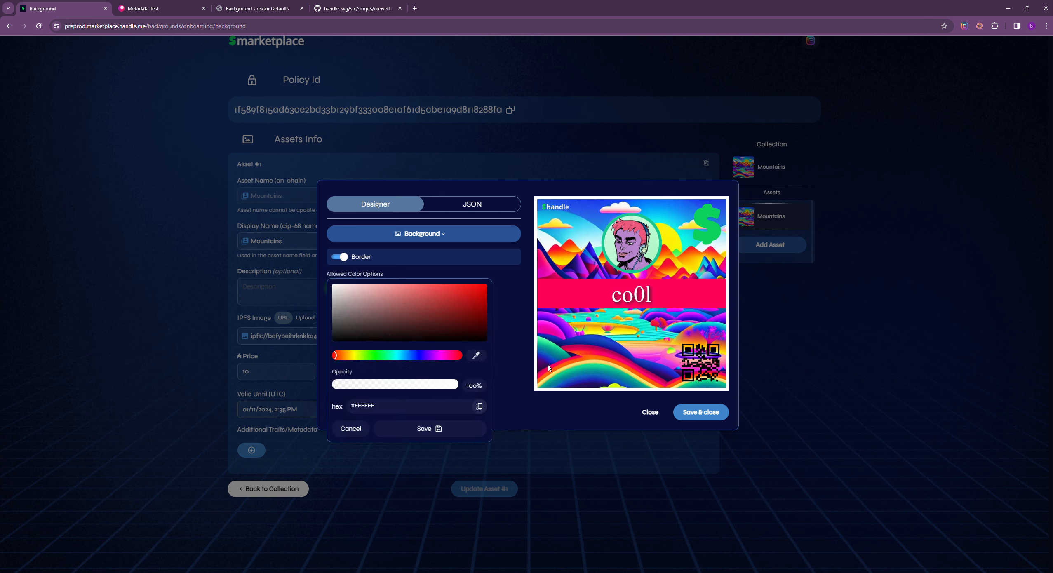
pyautogui.click(476, 355)
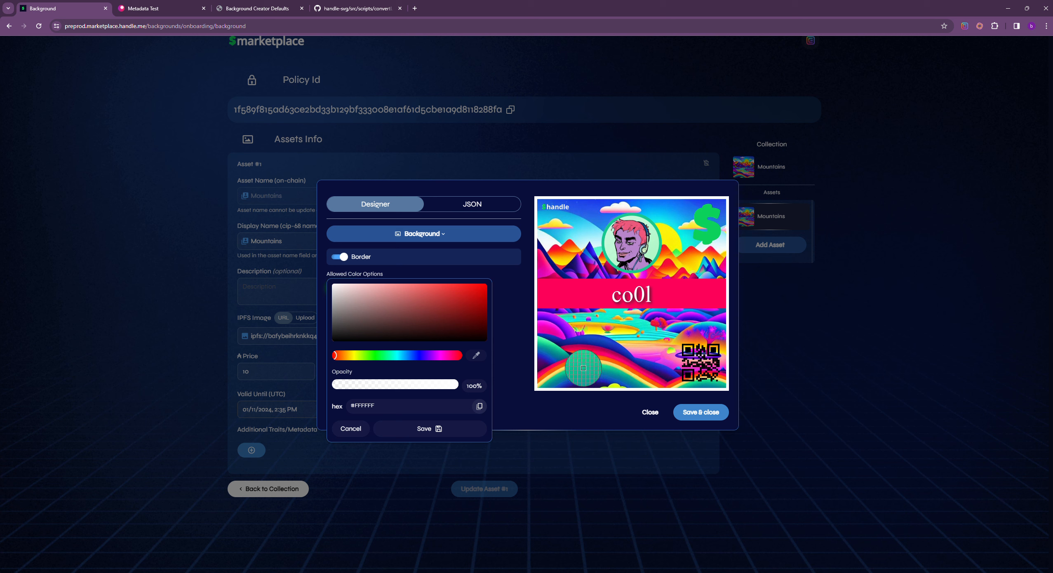
pyautogui.click(556, 362)
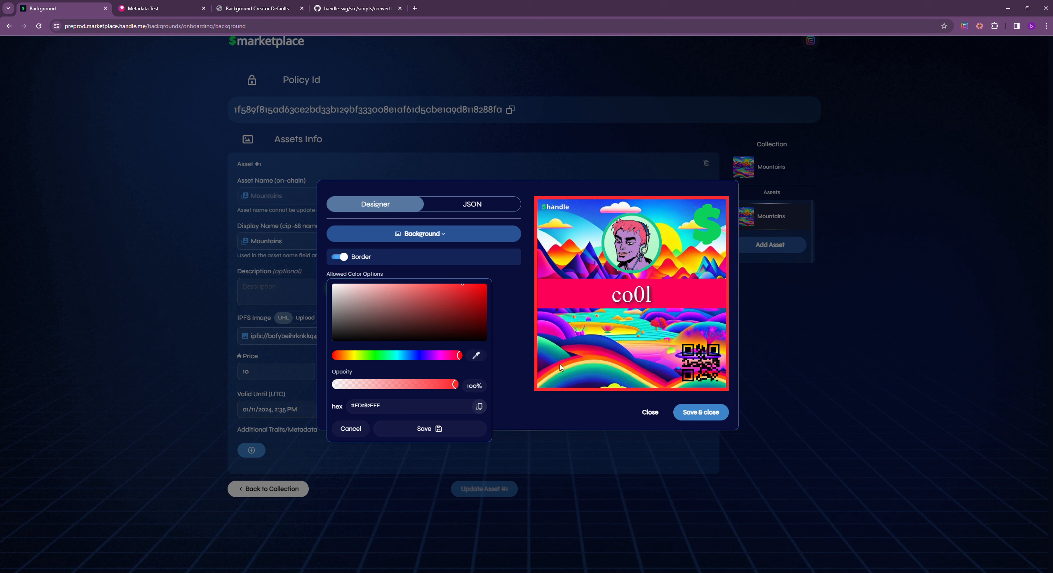
pyautogui.click(438, 429)
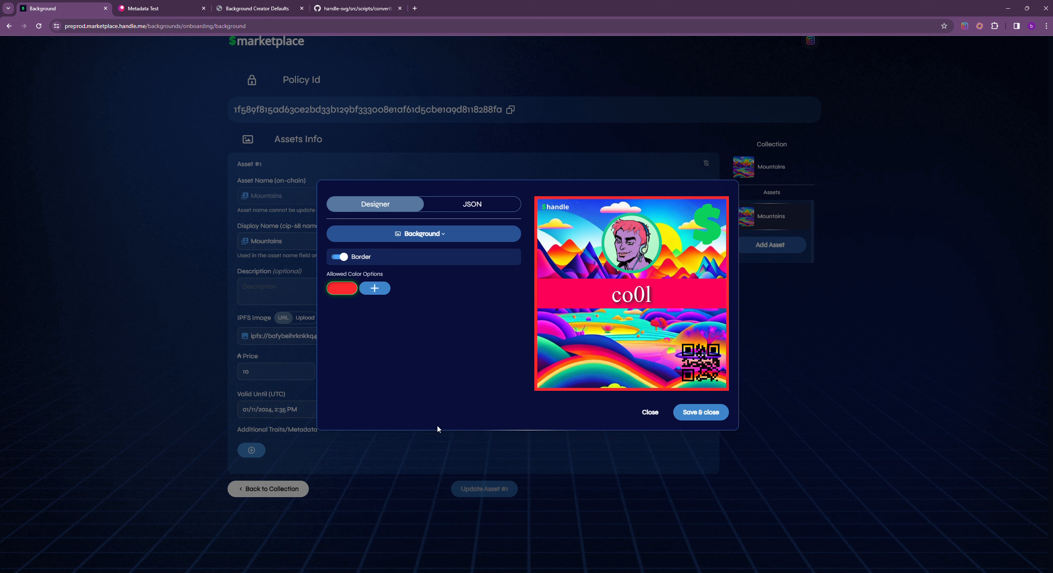
# Step: Add a teal green sampled from the artwork as the border's second allowed color
pyautogui.click(377, 290)
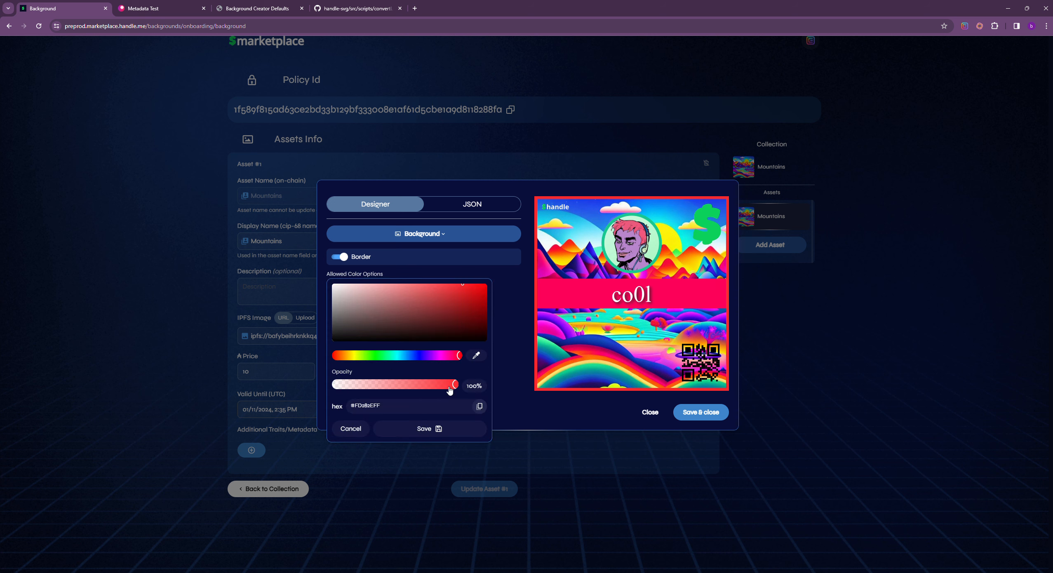
pyautogui.click(477, 356)
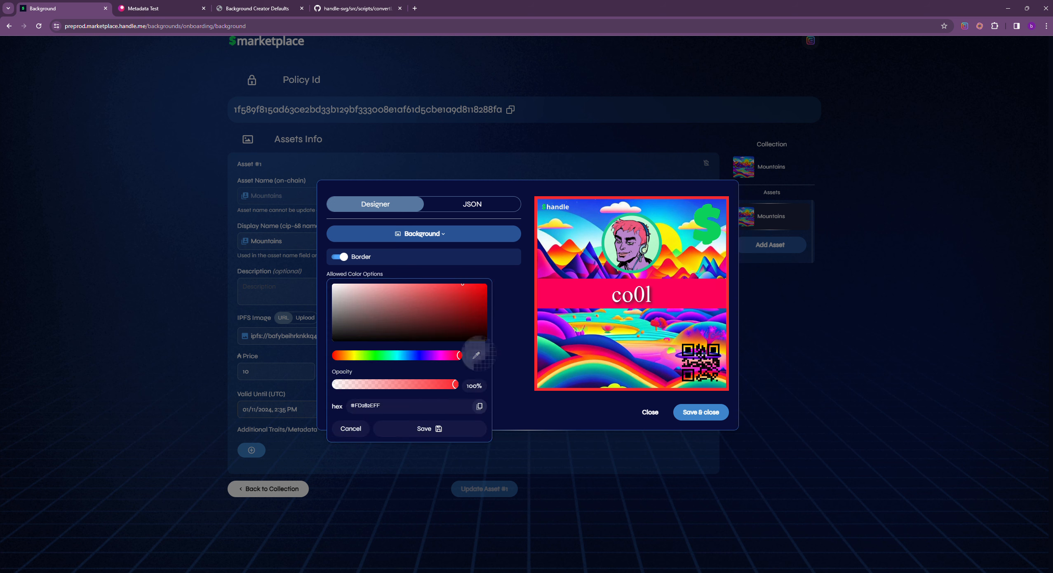
pyautogui.click(557, 375)
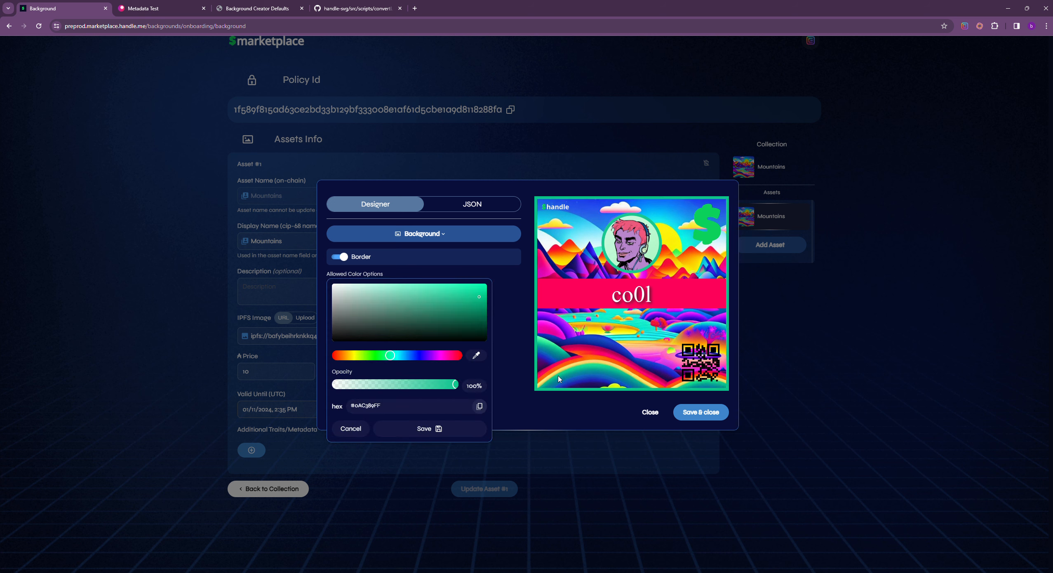
pyautogui.click(439, 430)
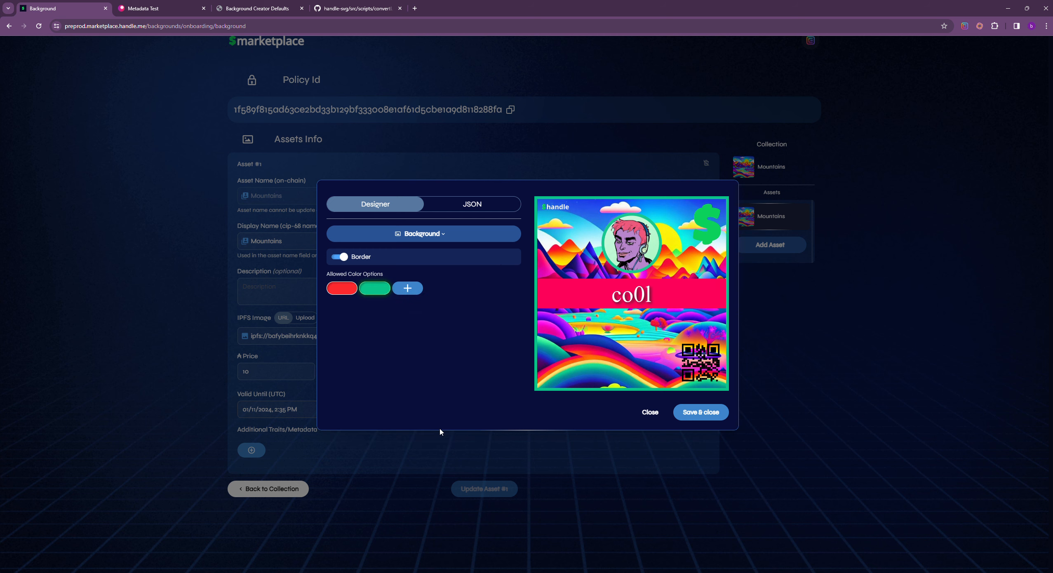
# Step: Switch to the QR settings and enable the background color with white at 69% opacity
pyautogui.click(424, 234)
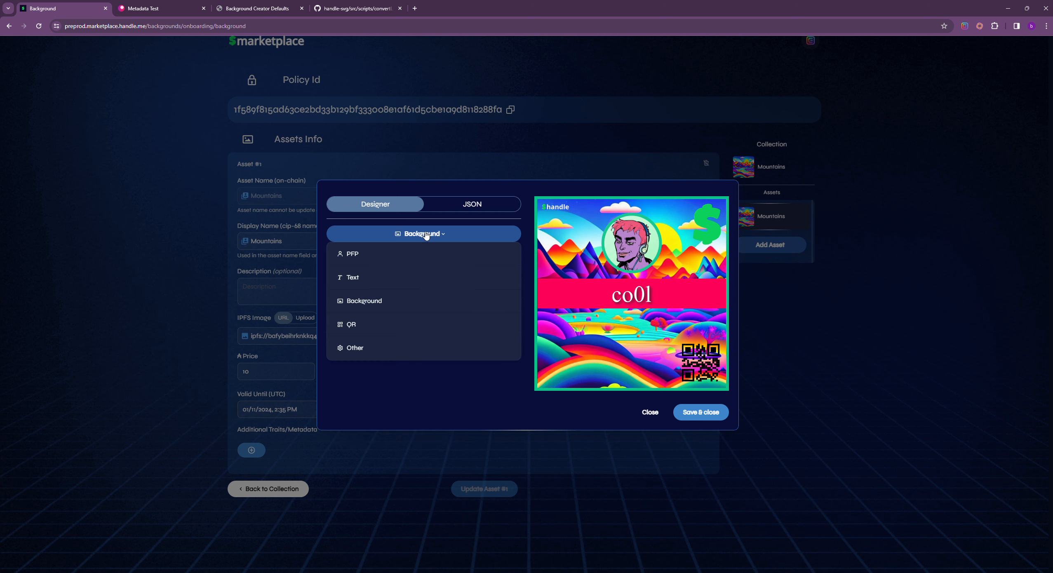
pyautogui.click(368, 328)
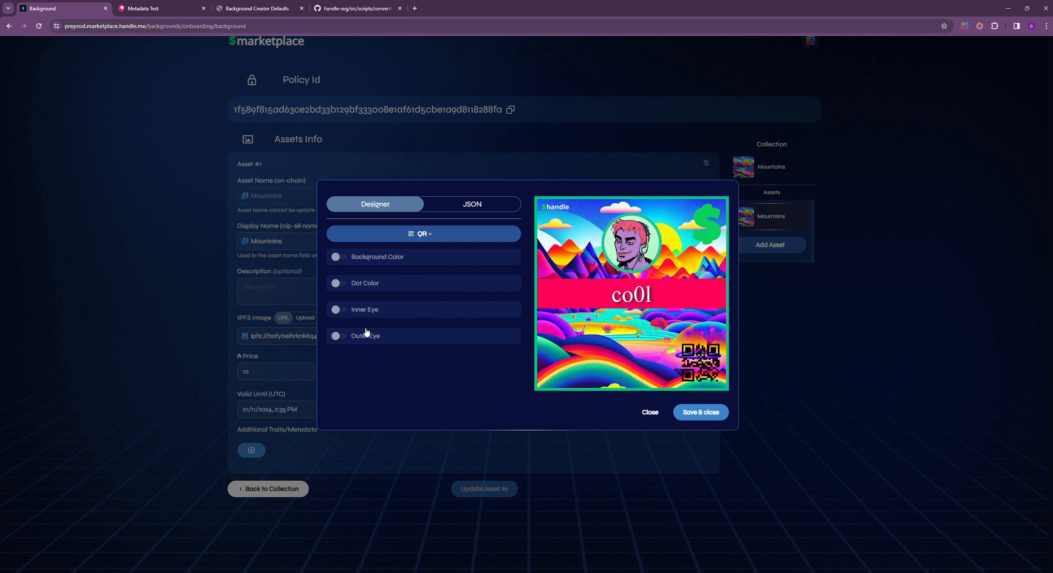
pyautogui.click(335, 258)
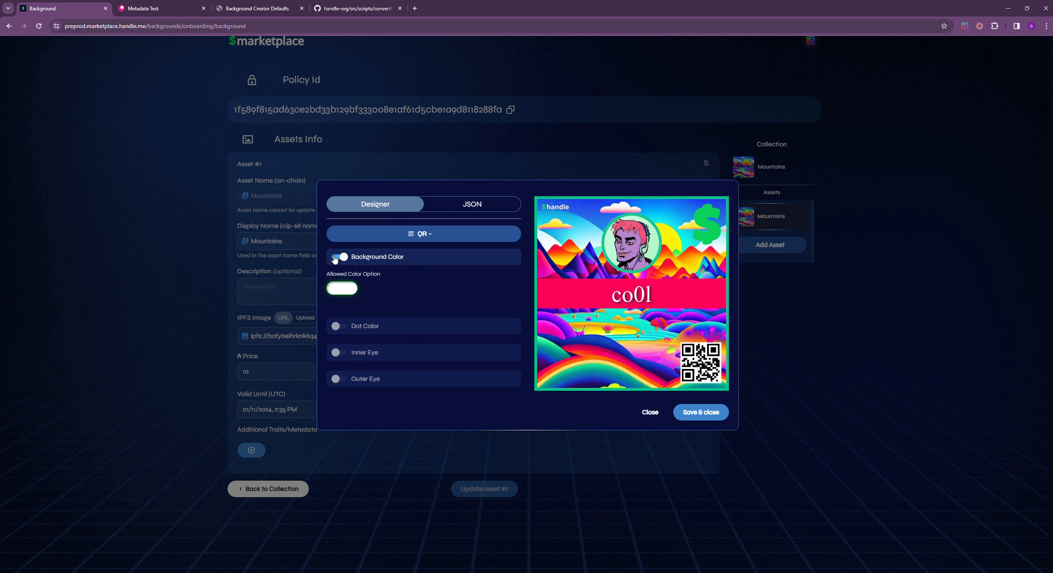
pyautogui.moveTo(350, 291)
pyautogui.click(349, 291)
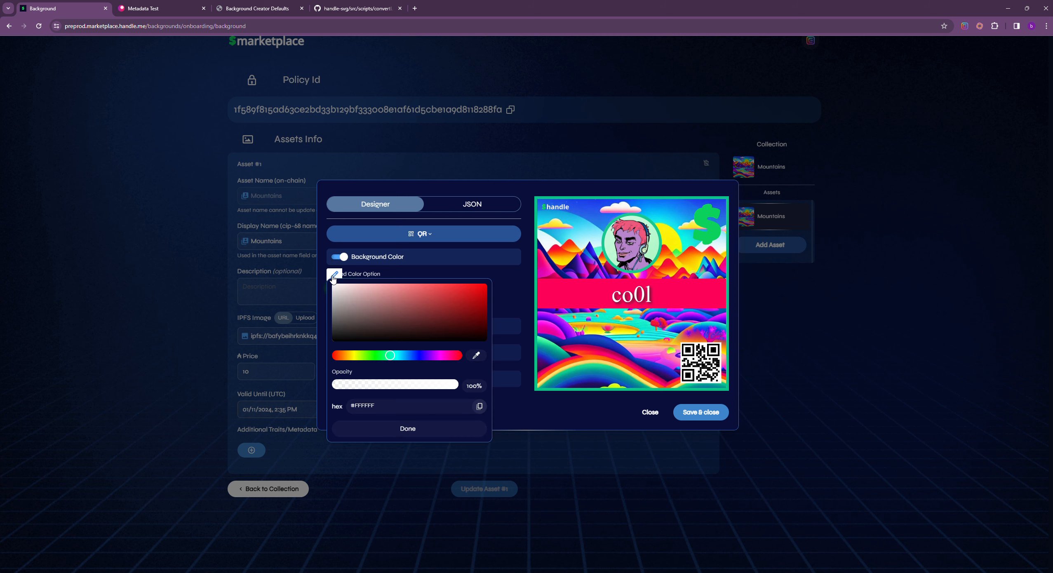
pyautogui.click(420, 386)
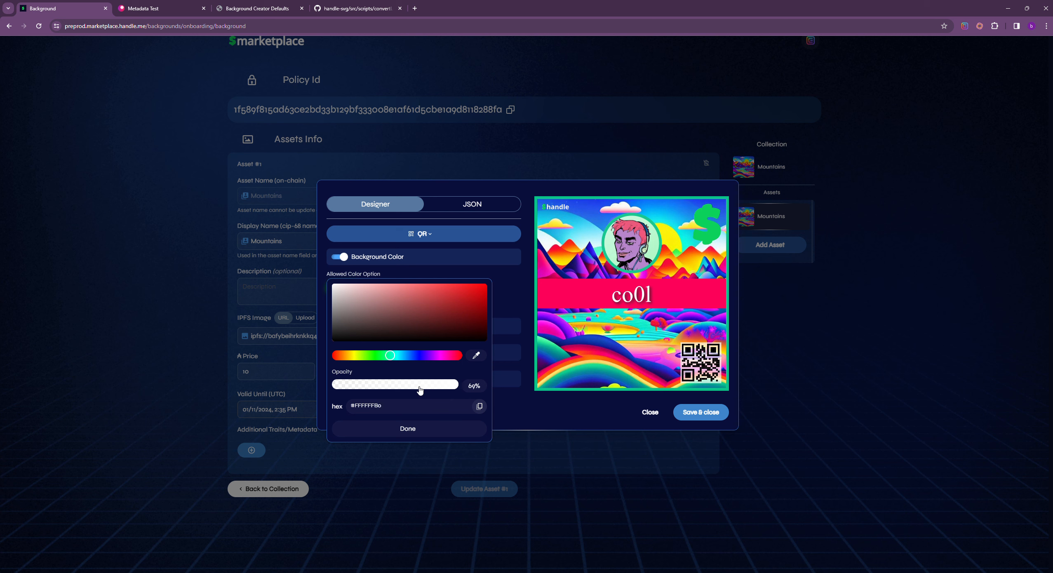
pyautogui.click(418, 431)
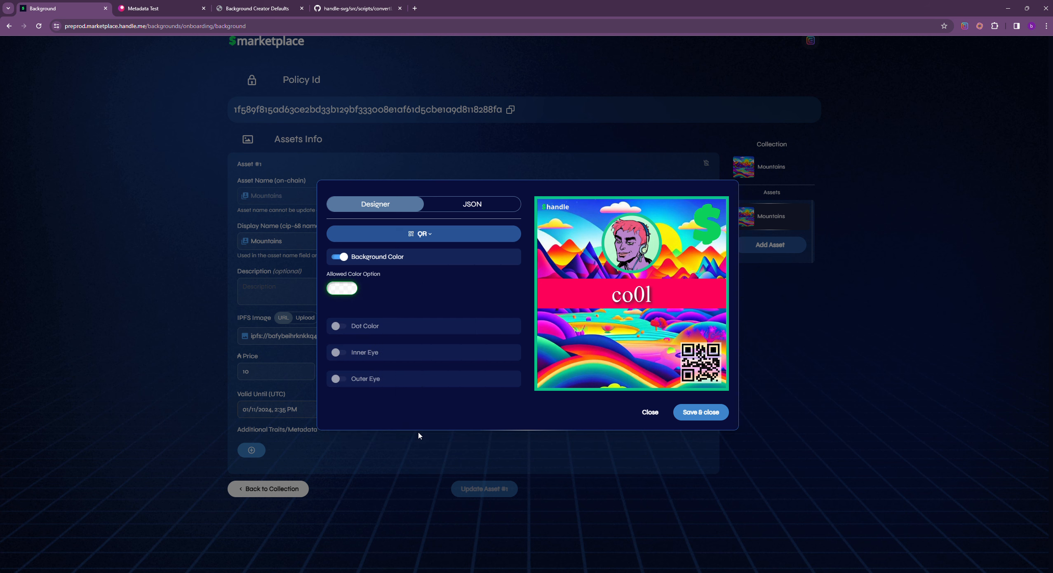
# Step: Enable the QR dot color, set it to a purple sampled from the artwork and choose the Rounded dot type
pyautogui.click(336, 327)
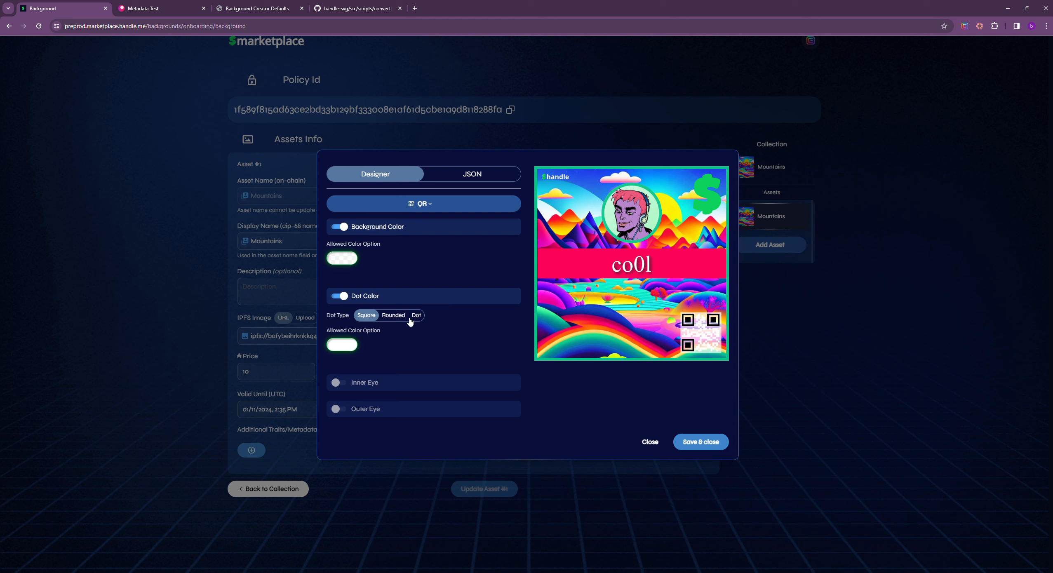
pyautogui.click(348, 331)
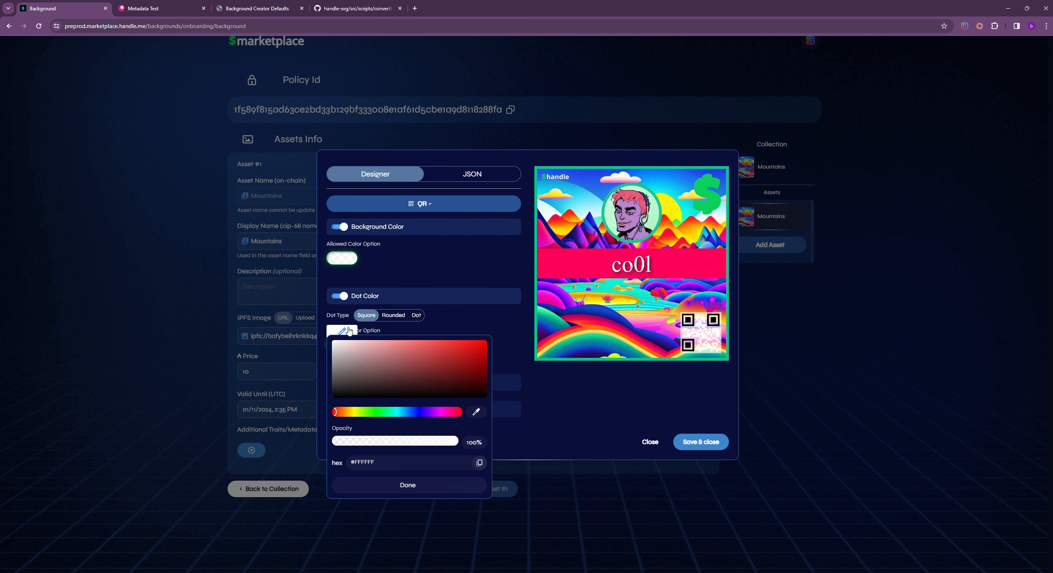
pyautogui.click(477, 412)
pyautogui.click(563, 303)
pyautogui.click(417, 486)
pyautogui.click(394, 316)
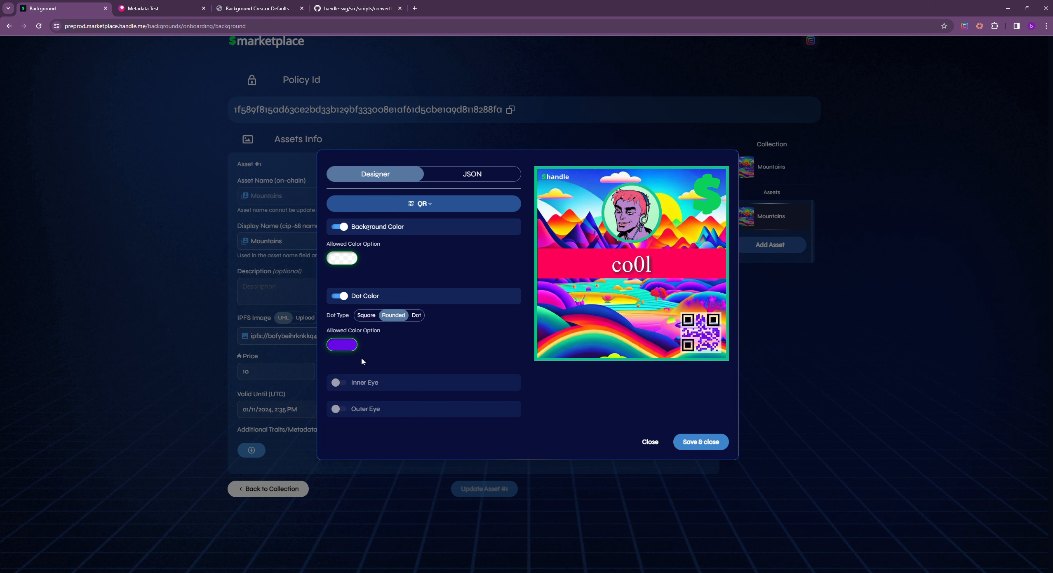
# Step: Enable the QR inner eye, sample the dot color's purple for it and choose the Rounded dot type
pyautogui.click(336, 384)
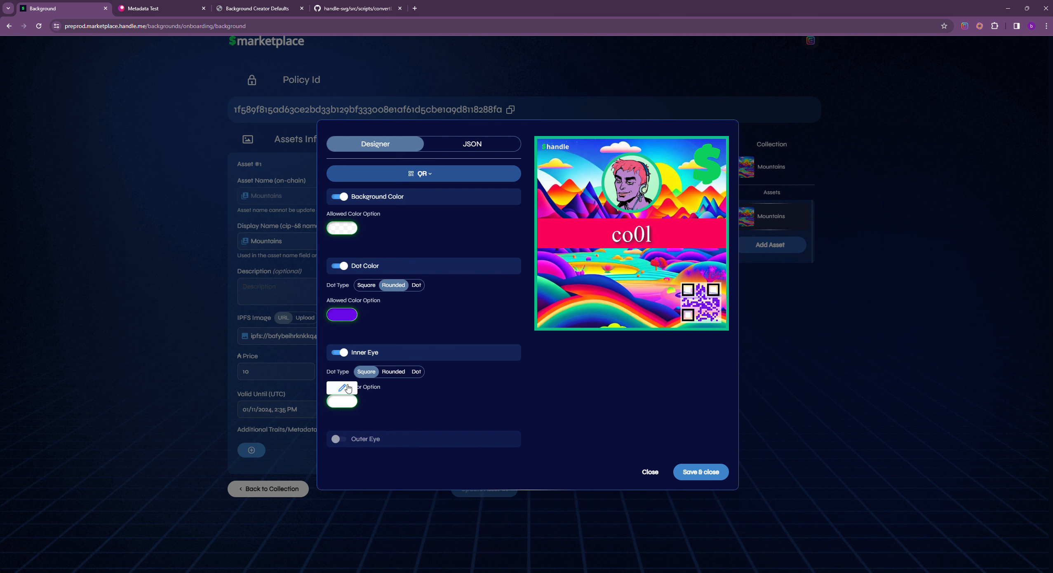
pyautogui.click(348, 388)
pyautogui.click(476, 468)
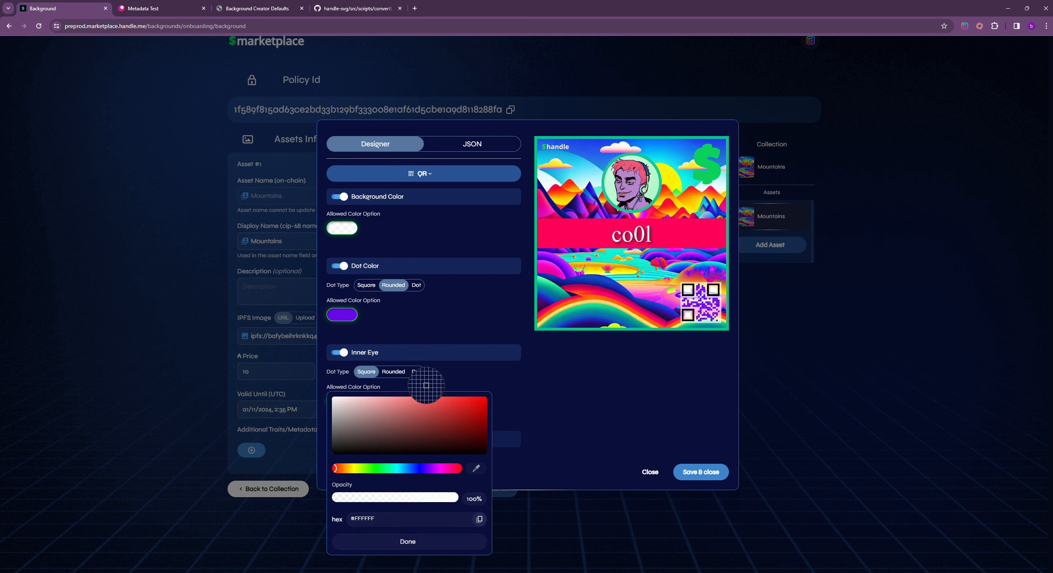
pyautogui.click(347, 315)
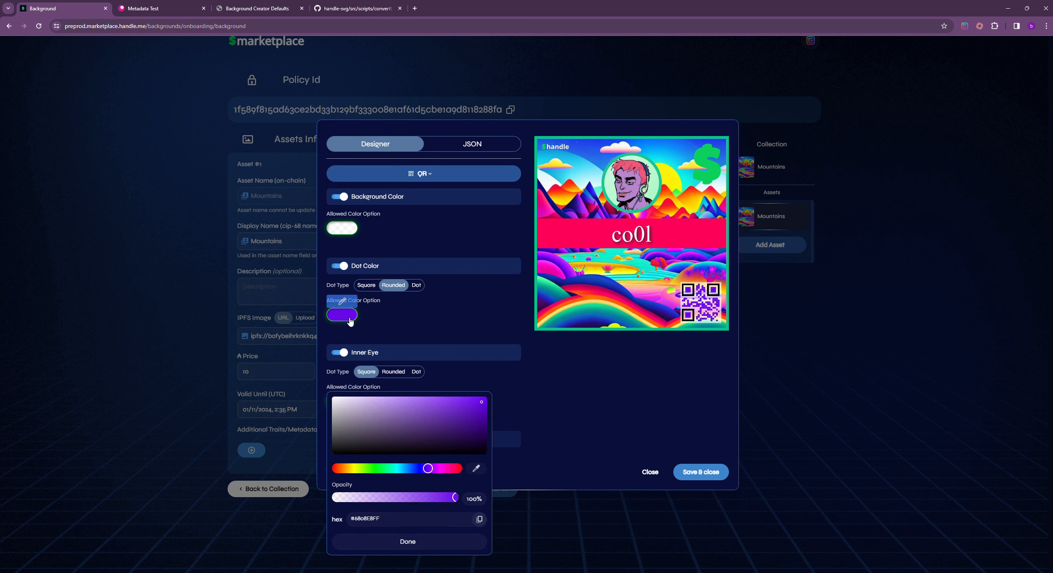
pyautogui.click(430, 543)
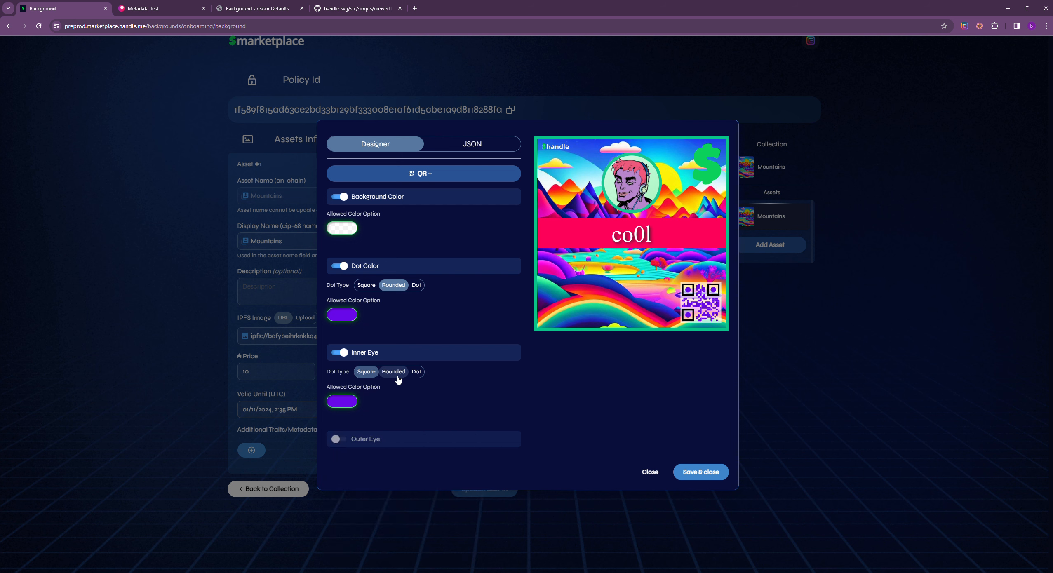
pyautogui.click(393, 373)
# Step: Enable the QR outer eye with the same purple sampled from the dot color and the Rounded dot type
pyautogui.click(343, 440)
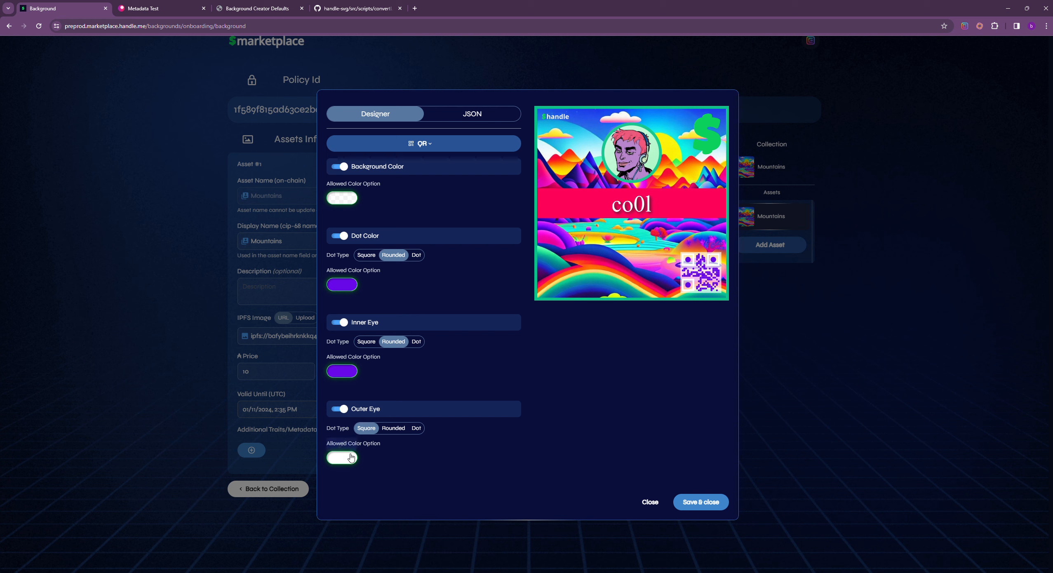
pyautogui.click(347, 455)
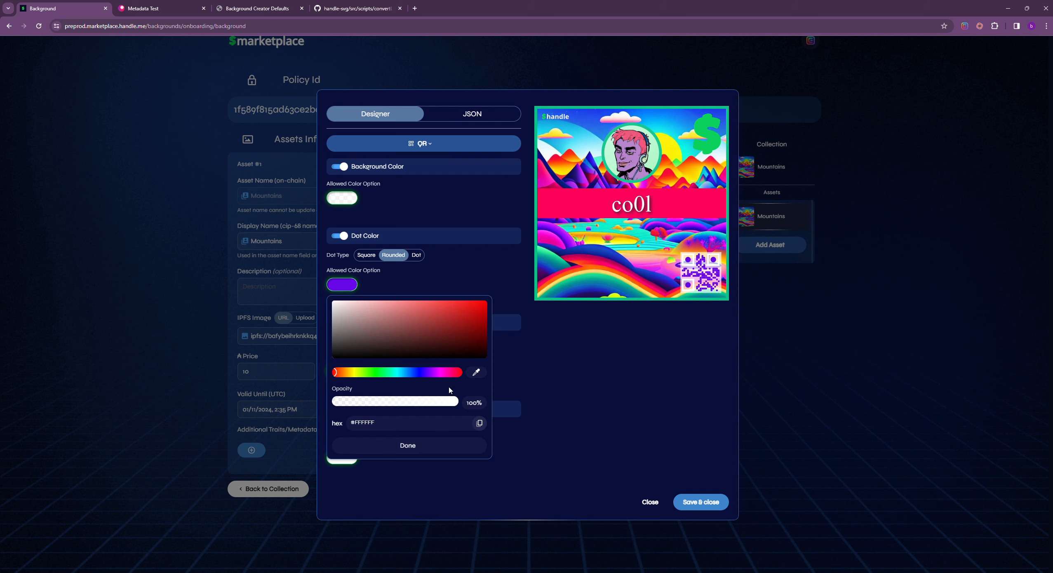
pyautogui.click(476, 373)
pyautogui.click(348, 288)
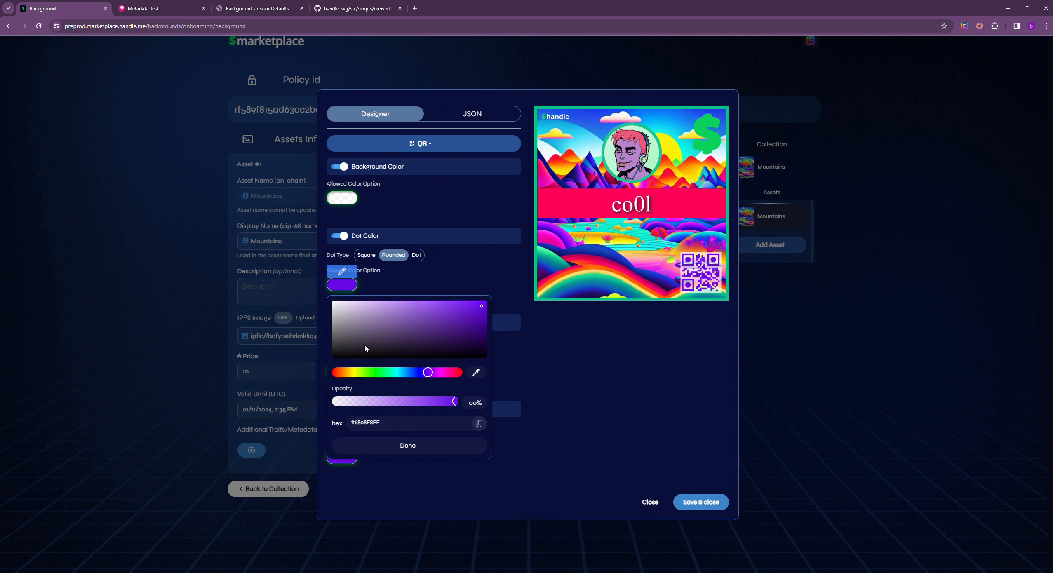
pyautogui.click(404, 446)
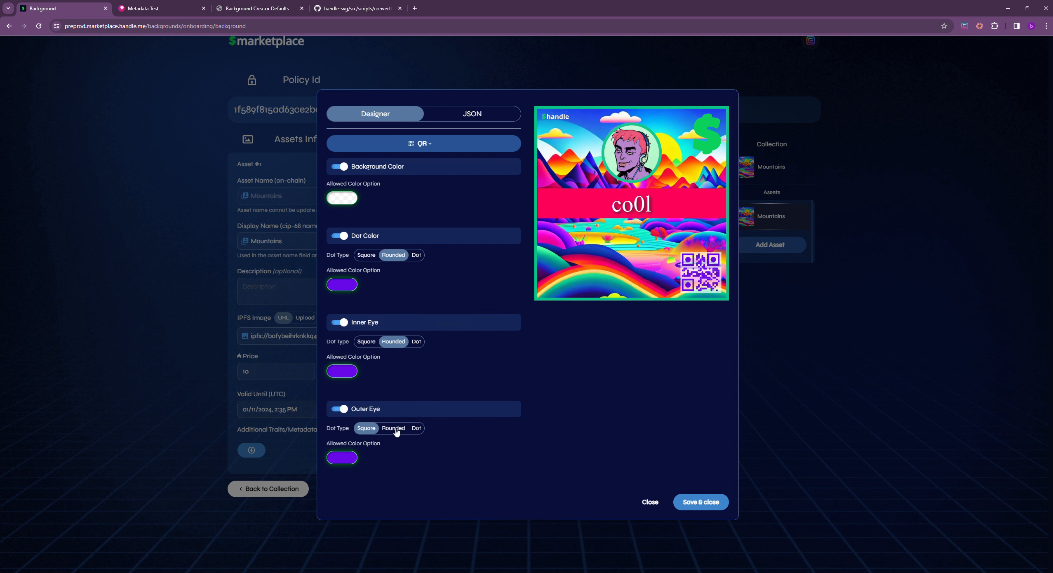
pyautogui.click(395, 429)
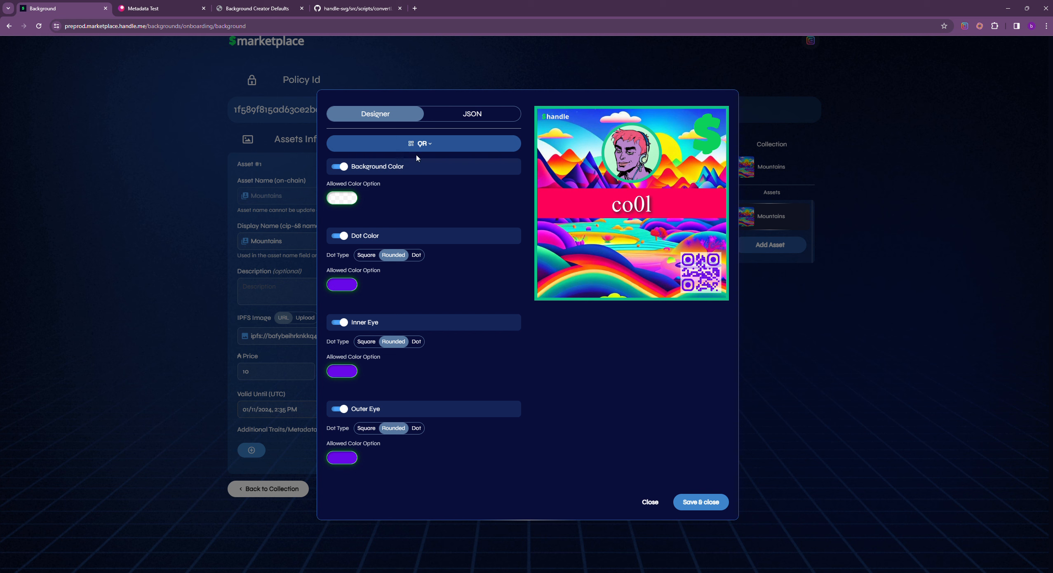
# Step: Switch to the Other settings and enable Remove Dollar Symbol and Force Creator Settings
pyautogui.click(424, 144)
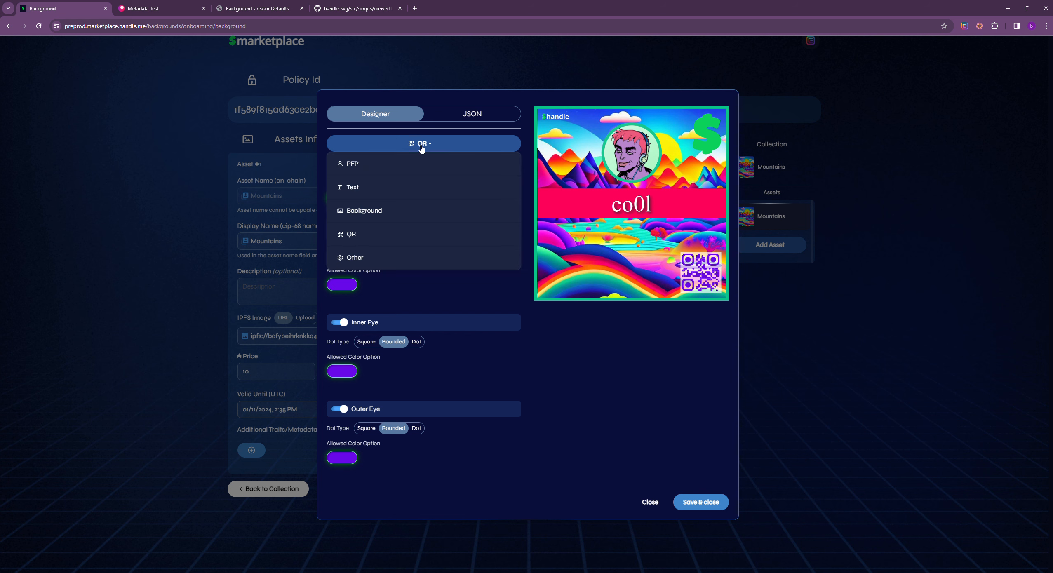
pyautogui.click(373, 260)
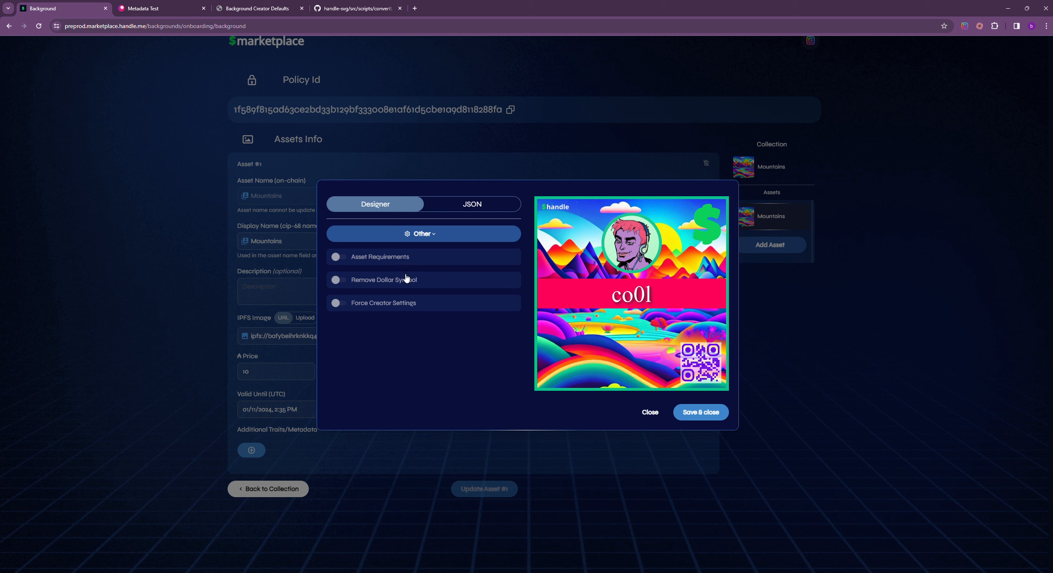
pyautogui.click(338, 281)
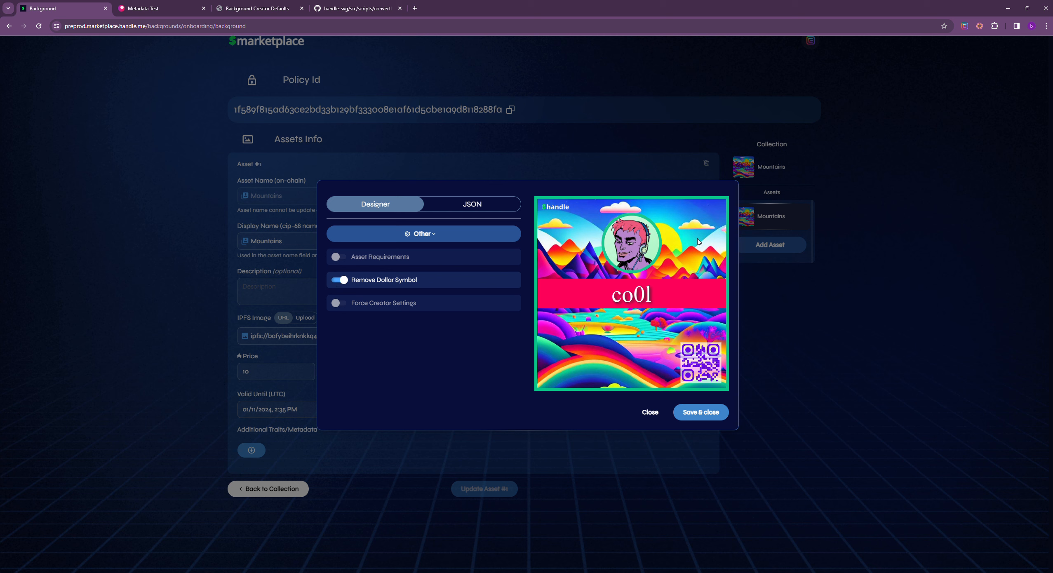
pyautogui.click(337, 306)
# Step: Enable Asset Requirements with Required Asset Attributes and Require Asset Displayed, and paste the copied Clay Nation policy ID as the required collection
pyautogui.click(339, 259)
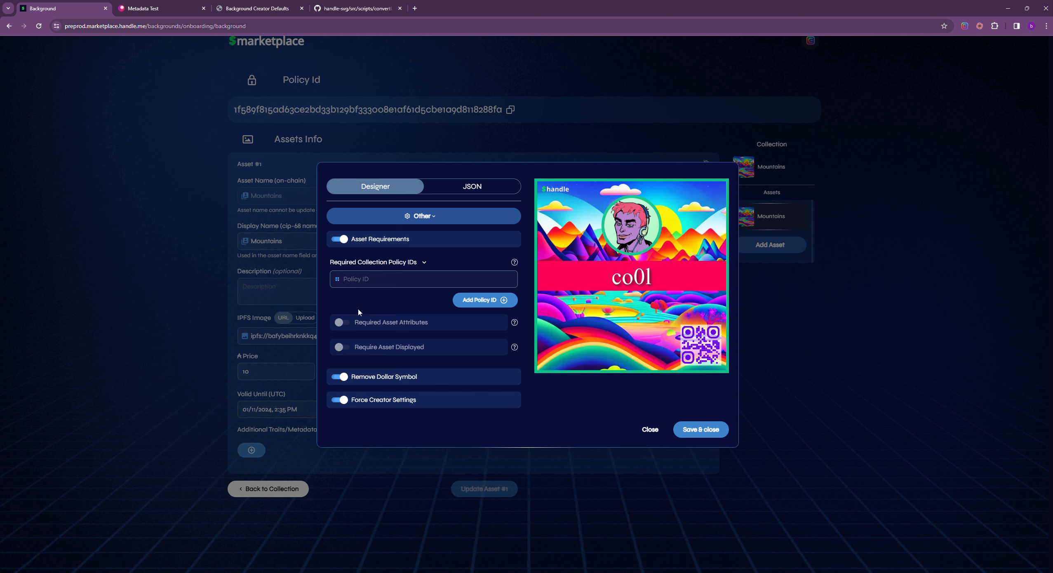
pyautogui.click(341, 325)
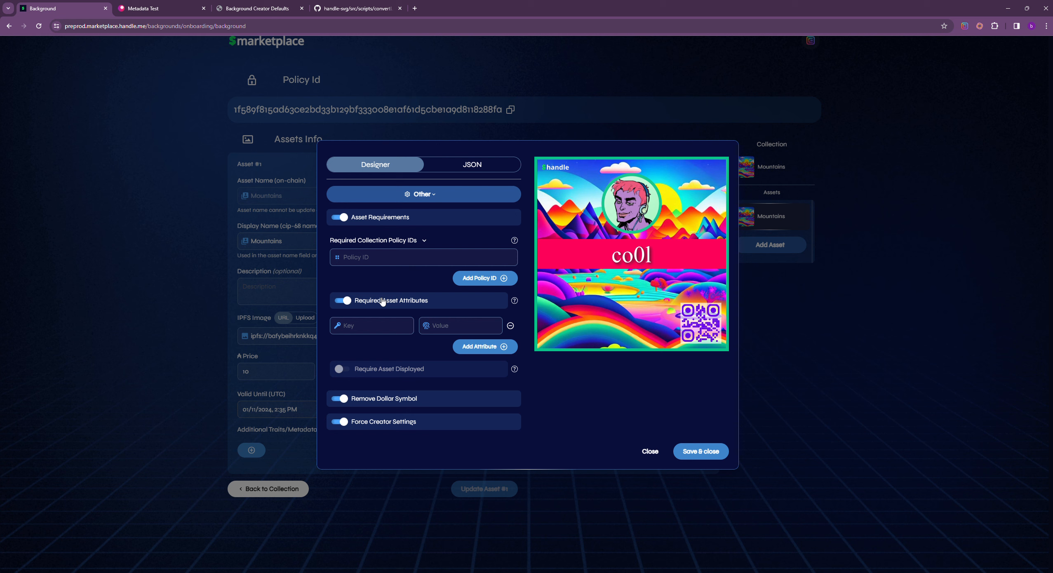
pyautogui.click(342, 371)
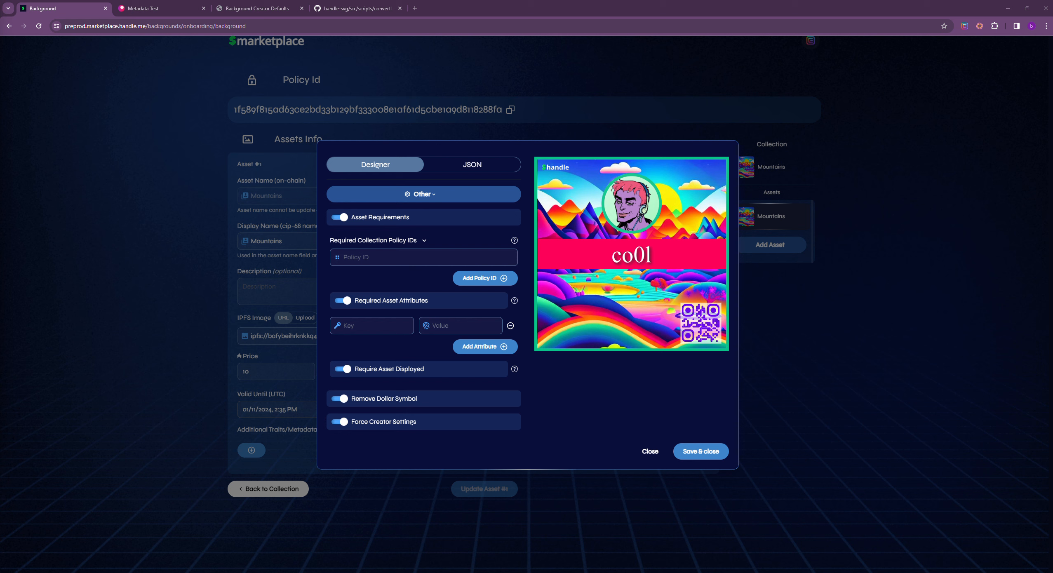
pyautogui.click(402, 251)
pyautogui.hotkey('ctrl', 'v')
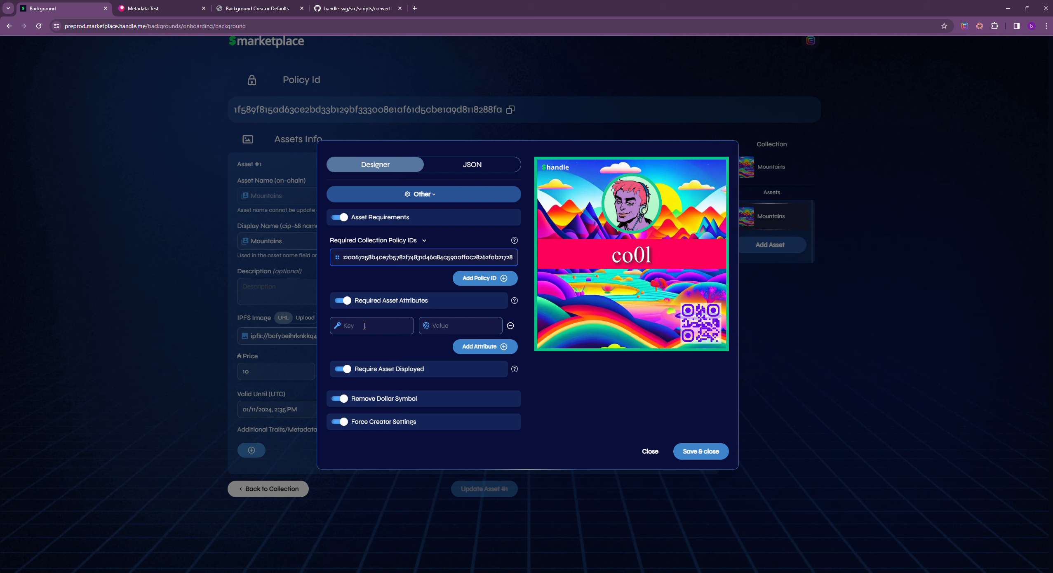
# Step: Copy the attribute name "clothes" from the Clay Nation #2195 metadata page and paste it as the required attribute's key
pyautogui.click(169, 13)
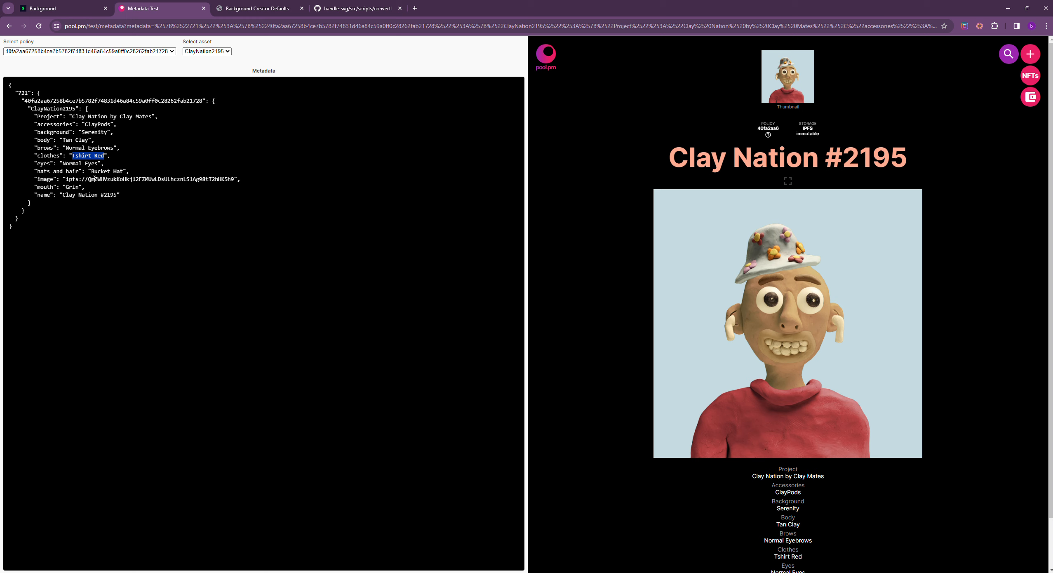
pyautogui.doubleClick(51, 156)
pyautogui.hotkey('ctrl', 'c')
pyautogui.click(74, 8)
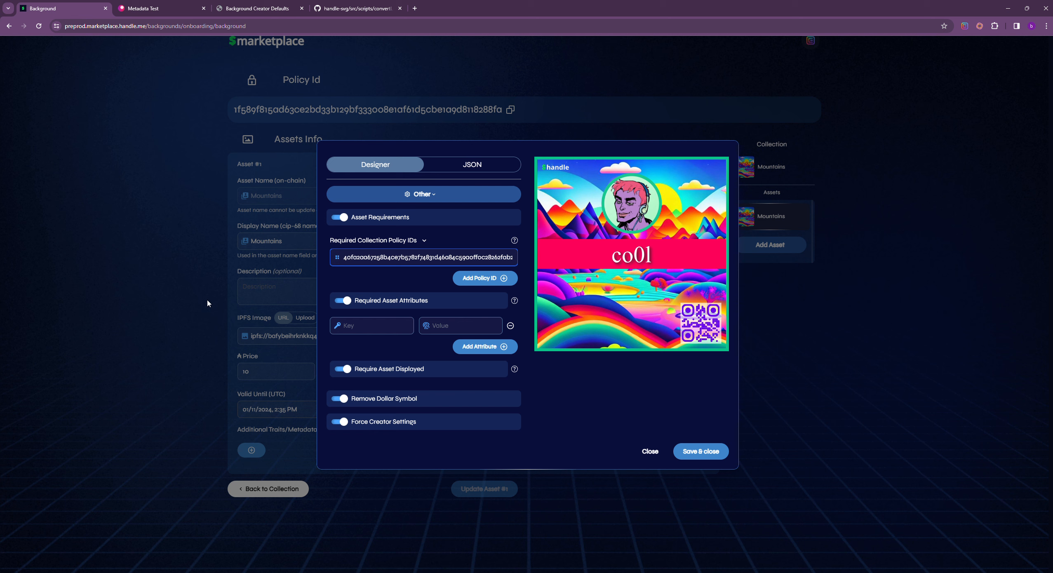
pyautogui.click(384, 327)
pyautogui.hotkey('ctrl', 'v')
# Step: Copy the clothes value "Tshirt Red" from the Clay Nation metadata page and paste it as the required attribute's value
pyautogui.click(164, 11)
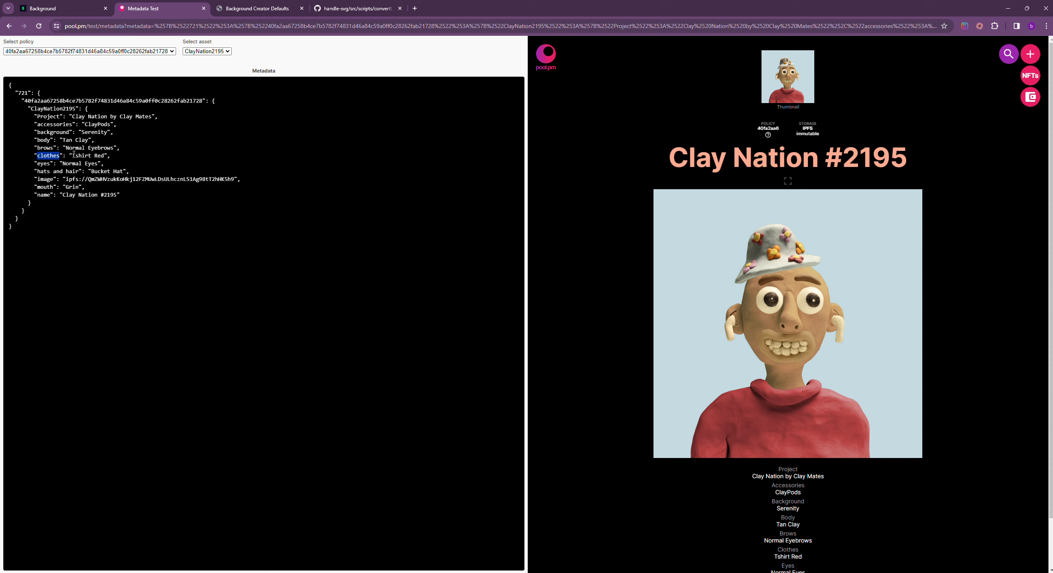
pyautogui.moveTo(72, 156); pyautogui.dragTo(107, 156)
pyautogui.hotkey('ctrl', 'c')
pyautogui.click(47, 14)
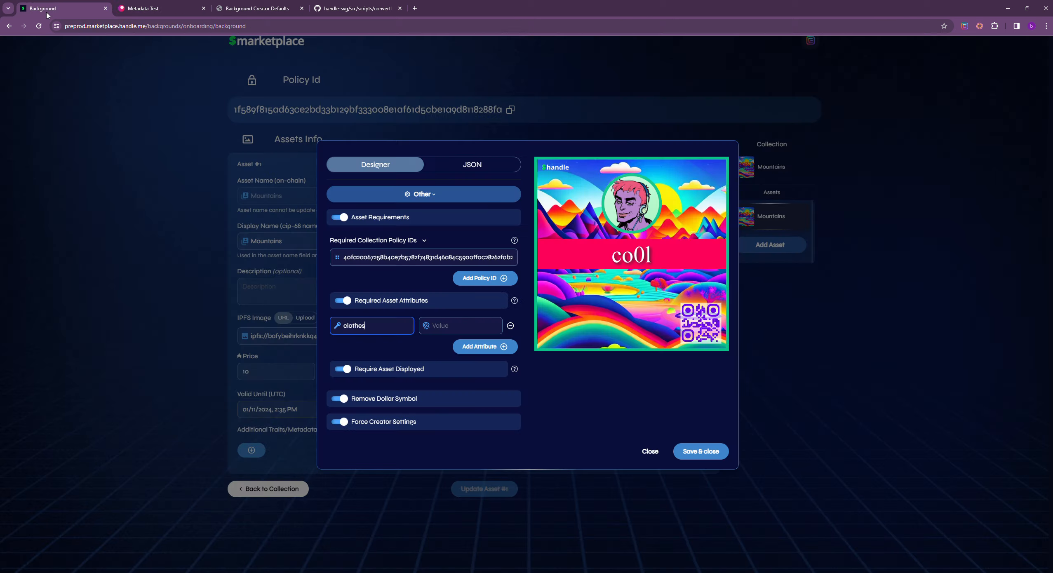
pyautogui.click(453, 328)
pyautogui.hotkey('ctrl', 'v')
pyautogui.moveTo(472, 324); pyautogui.dragTo(431, 325)
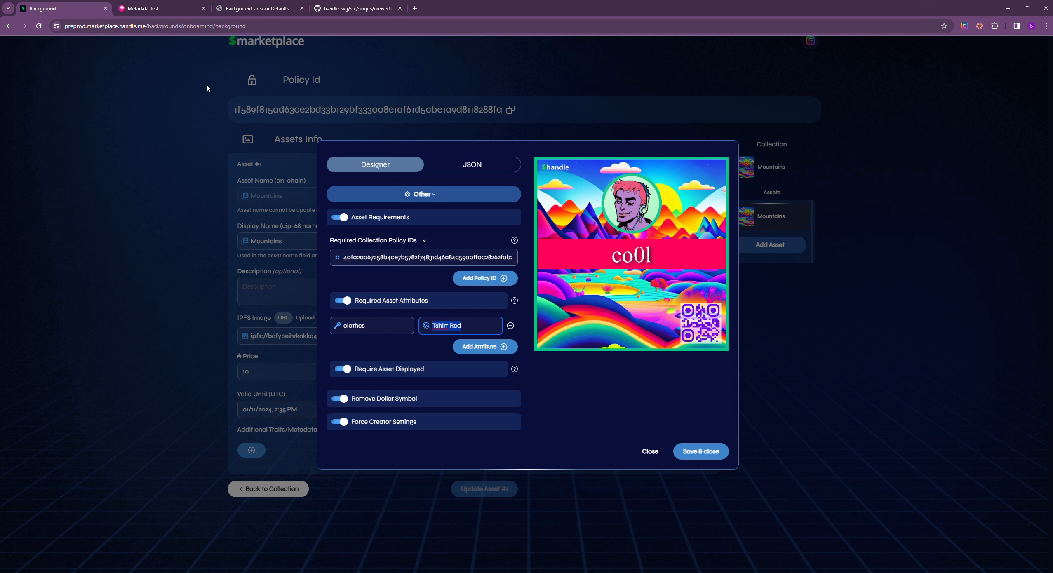